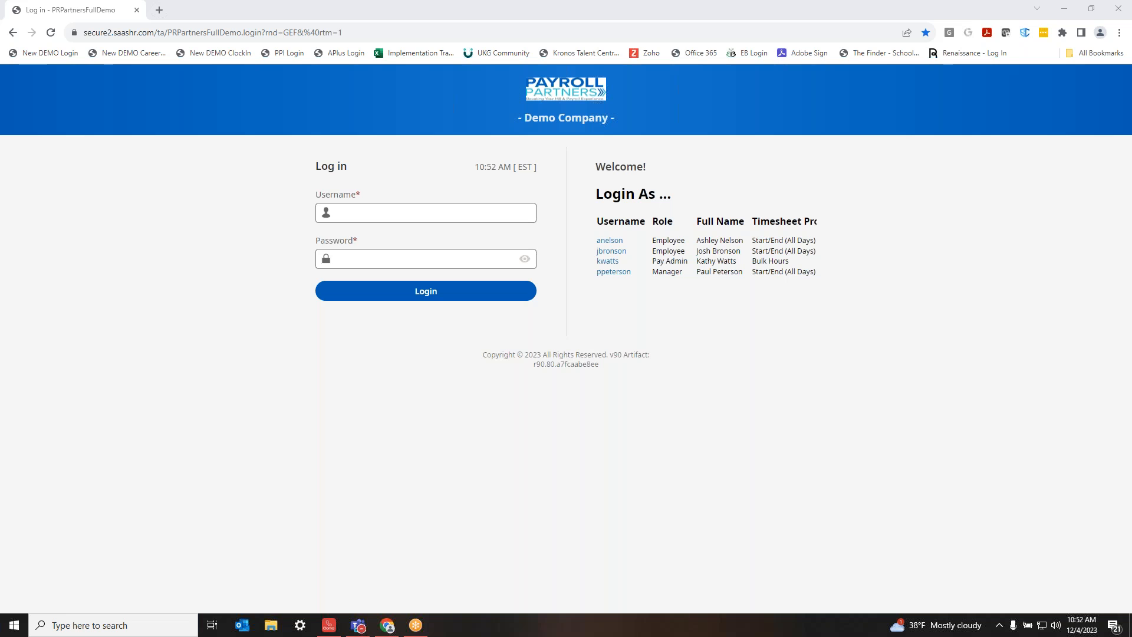
Log in to the demo company with the second listed employee's username and the account password.
left_click(613, 251)
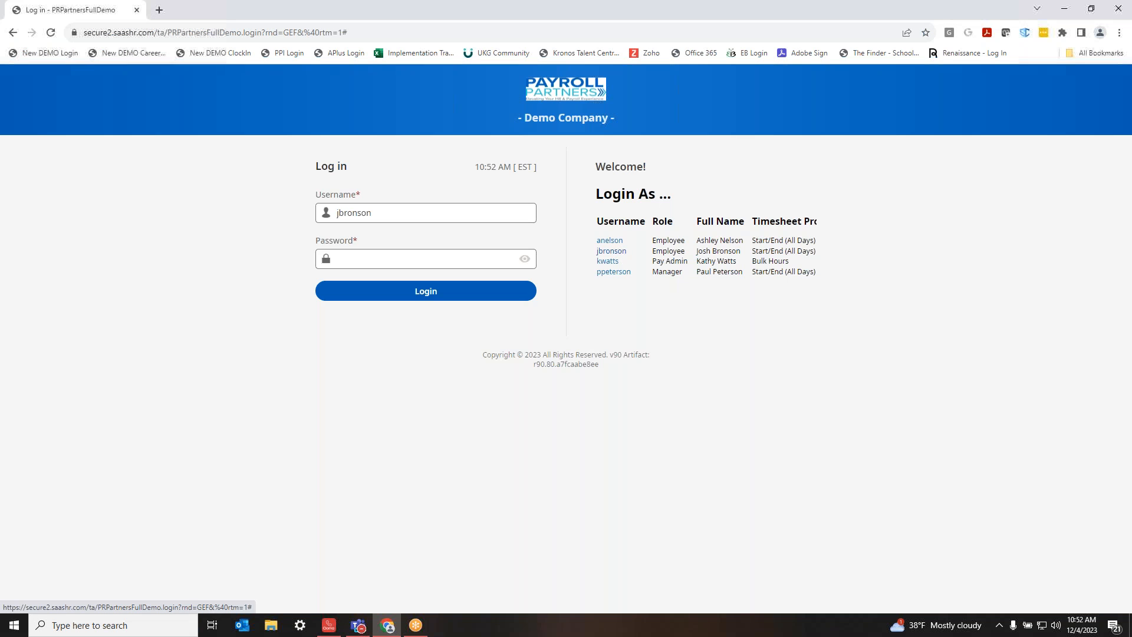
left_click(462, 262)
right_click(462, 264)
left_click(497, 361)
left_click(414, 295)
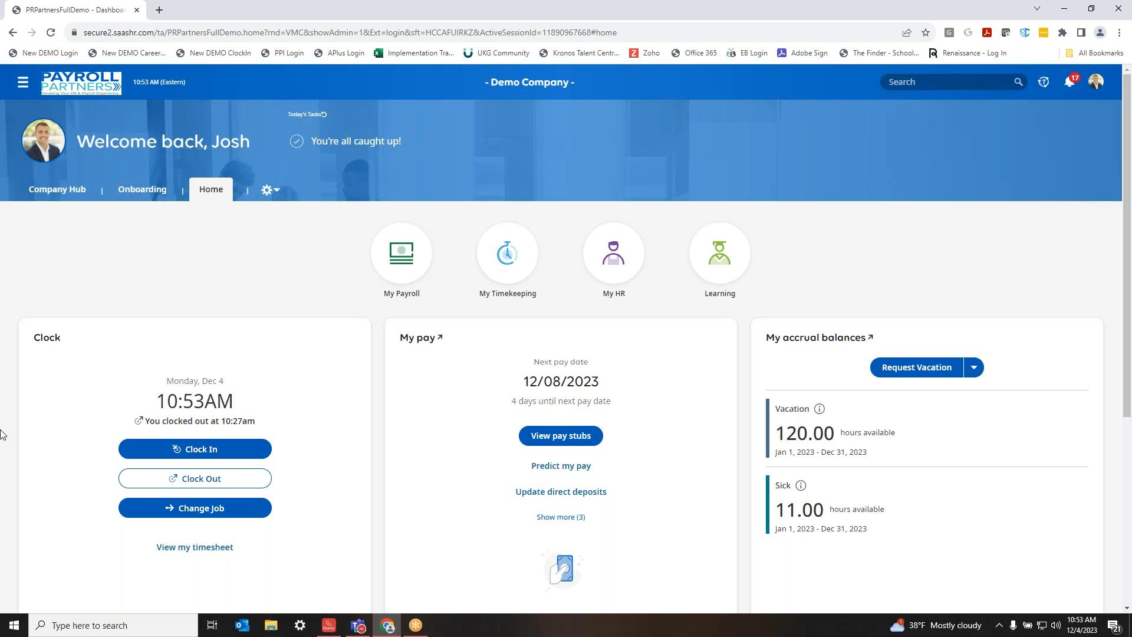
Change the clocked job to the Bakery department from the home dashboard and acknowledge the punch.
scroll(20, 423, "down", 2)
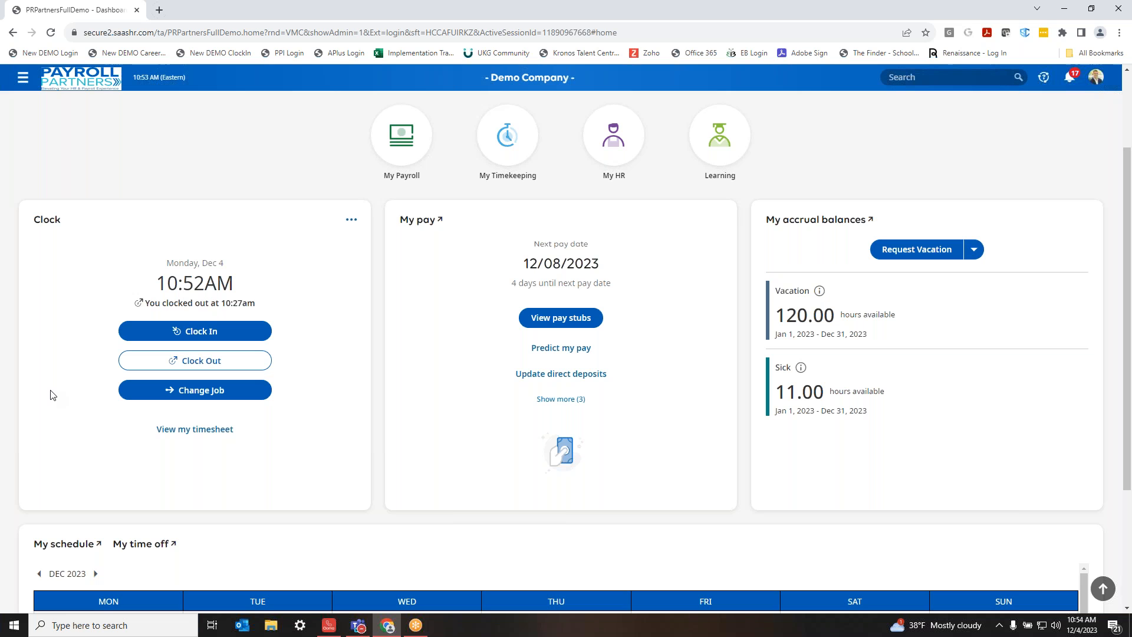
left_click(158, 395)
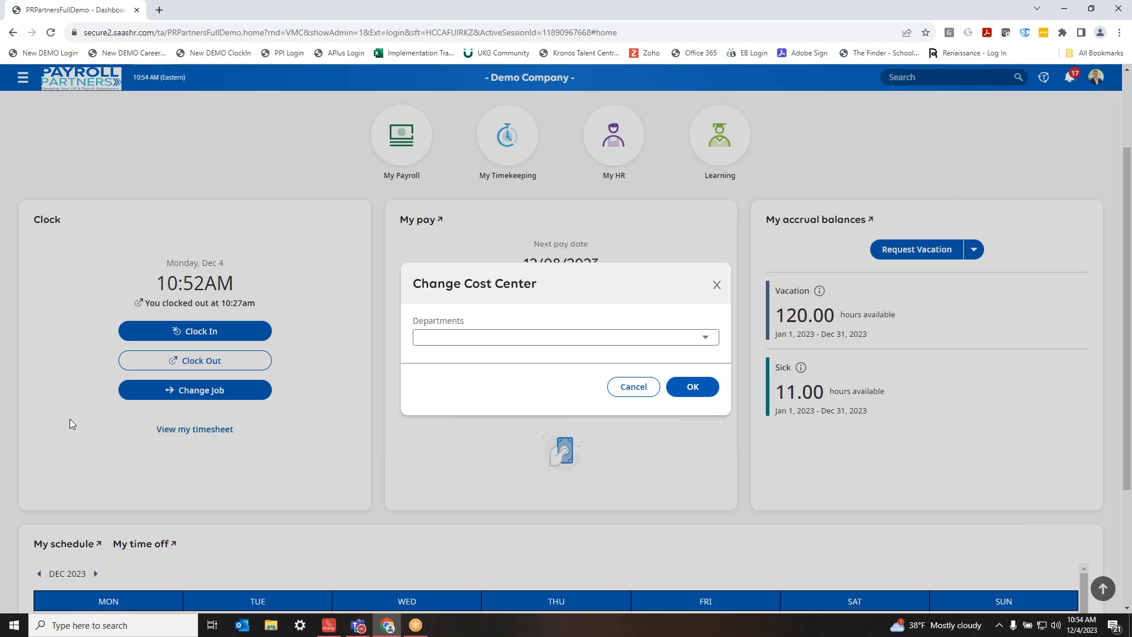
left_click(469, 338)
left_click(466, 360)
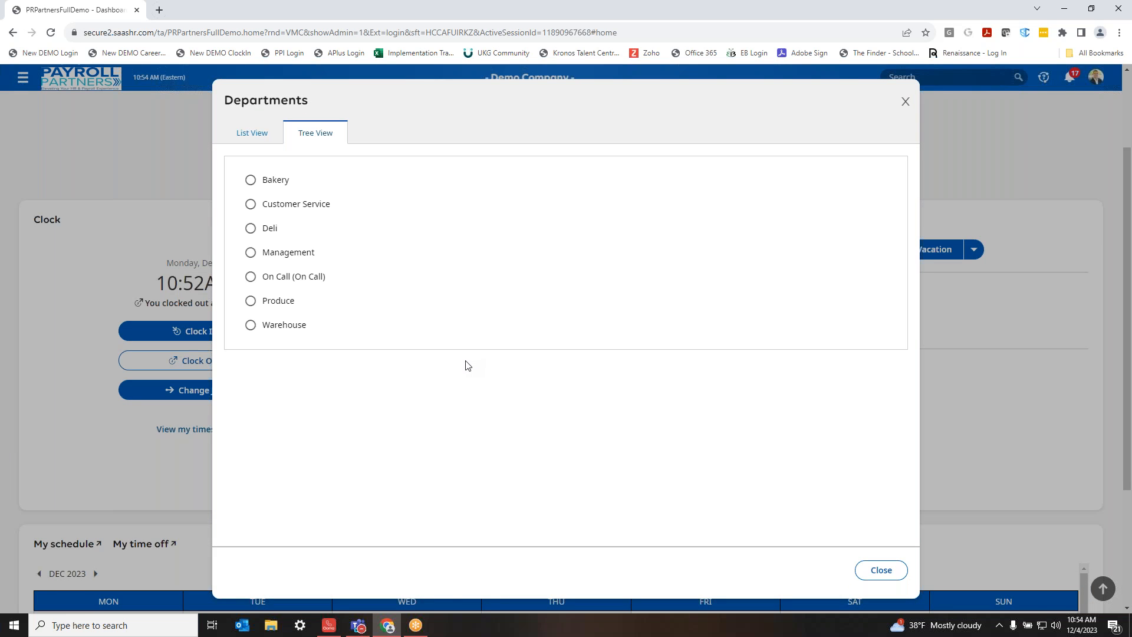
left_click(285, 184)
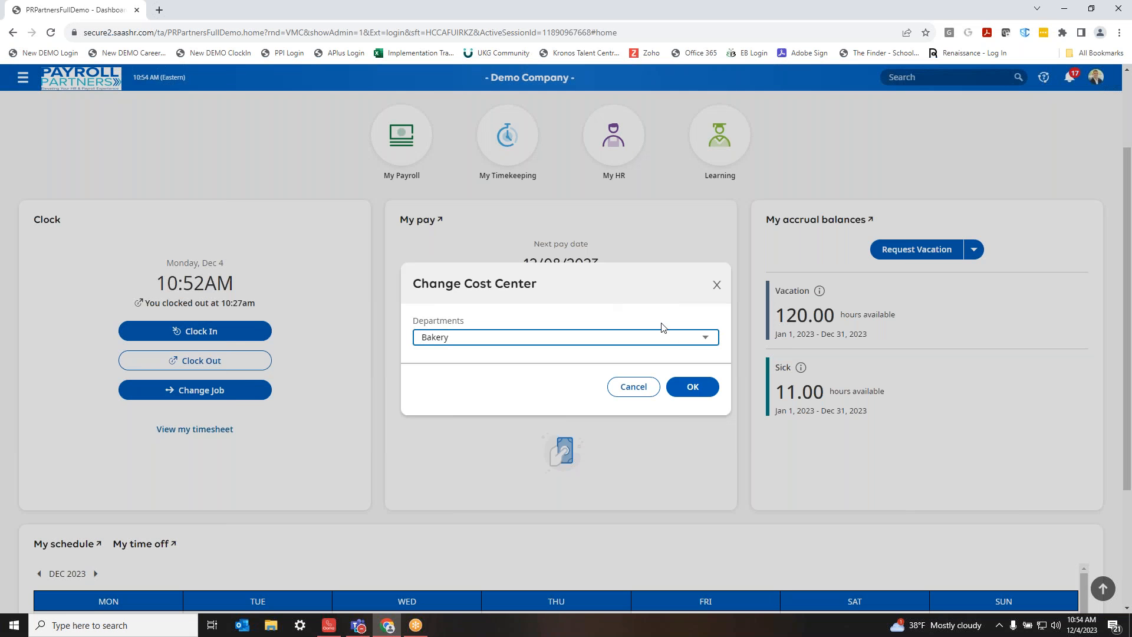
left_click(694, 388)
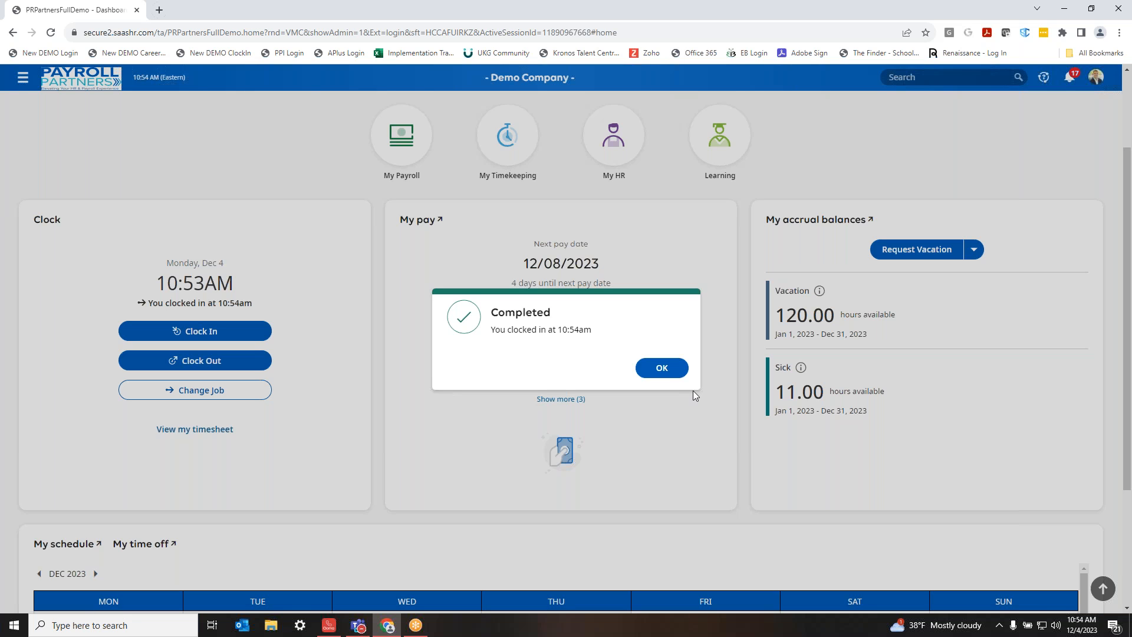
left_click(663, 368)
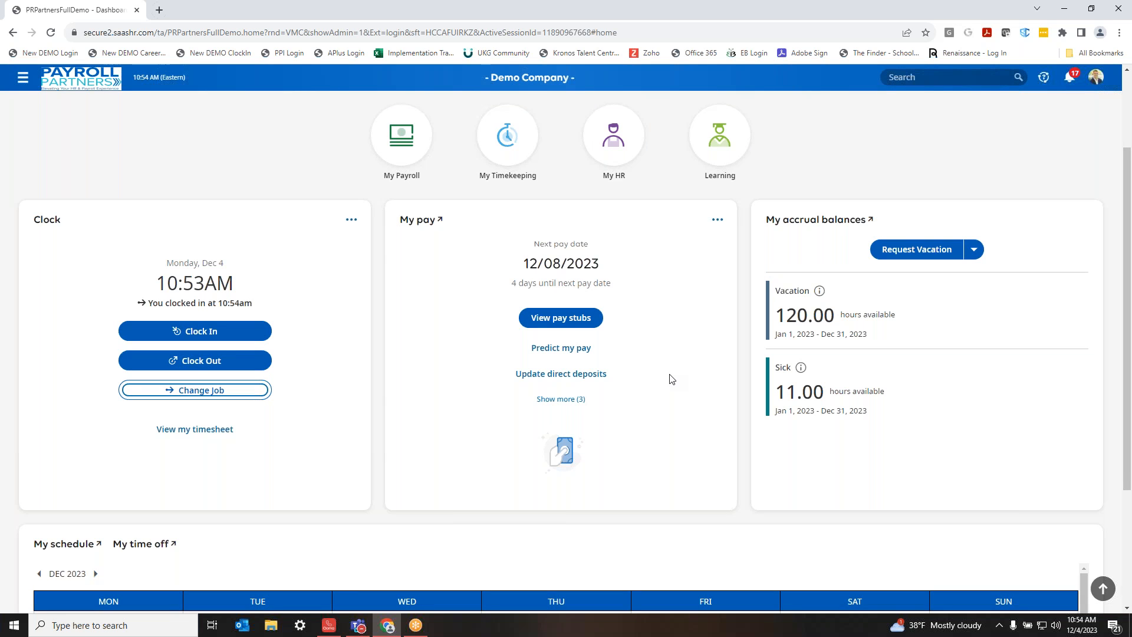
In the current timesheet, submit a Modify Punch In change request setting the first Mon, Dec 4 entry's start to 08:00 am.
left_click(194, 429)
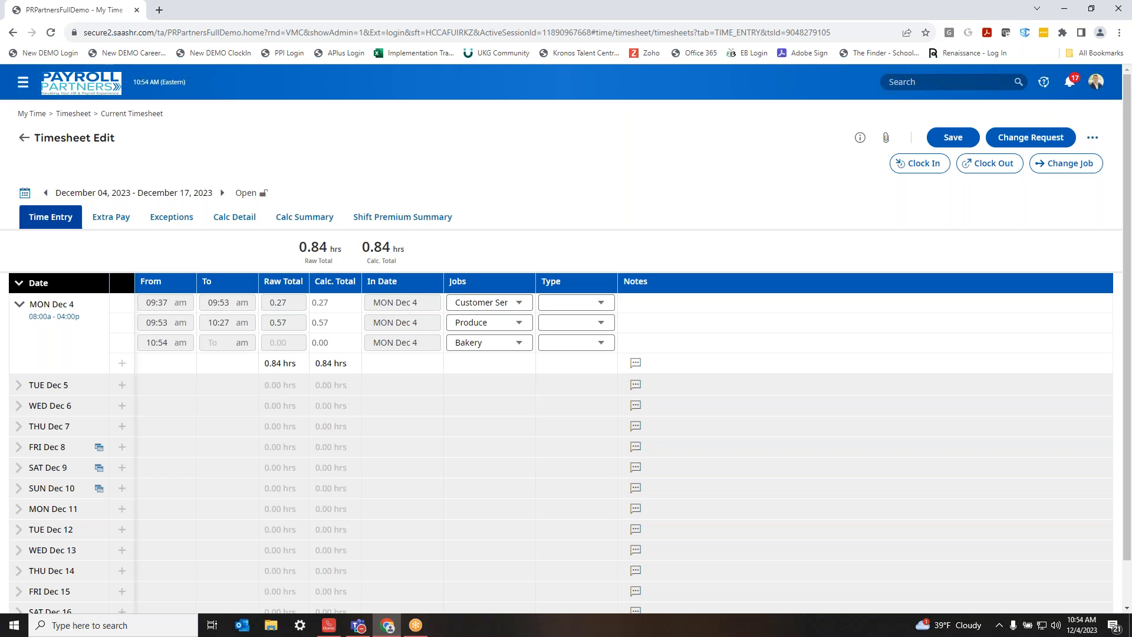
left_click(1008, 143)
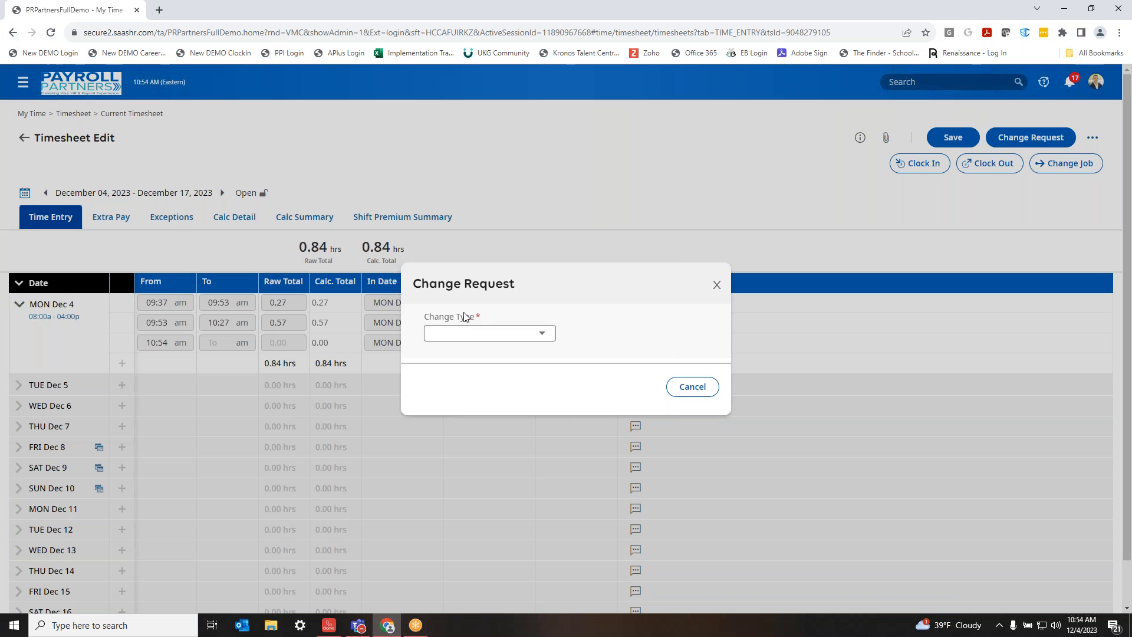
left_click(471, 333)
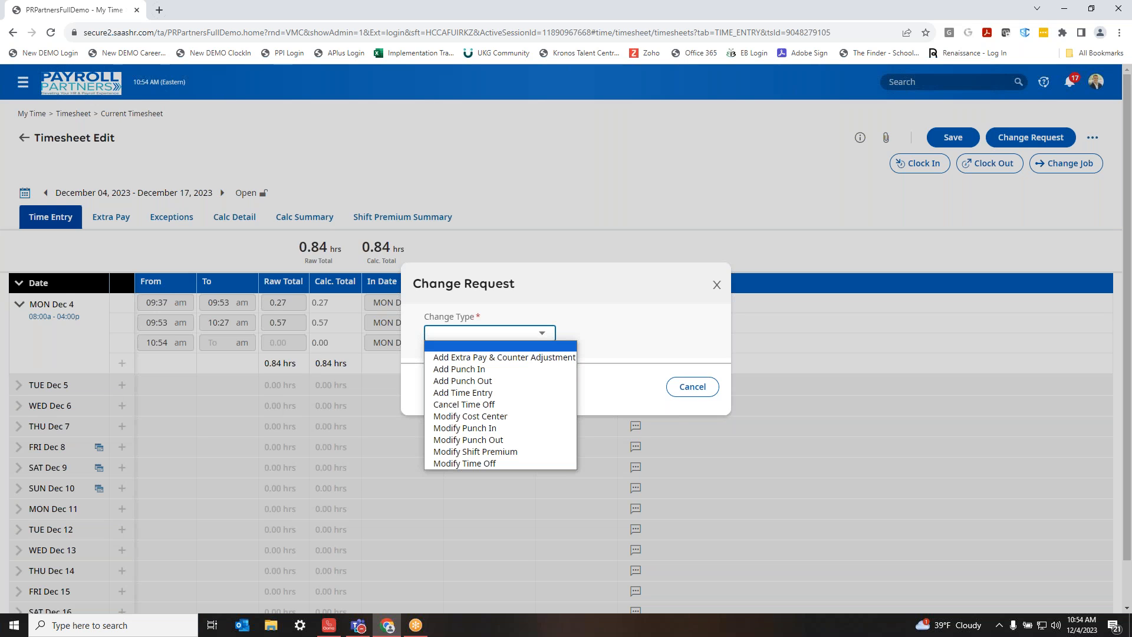
left_click(481, 428)
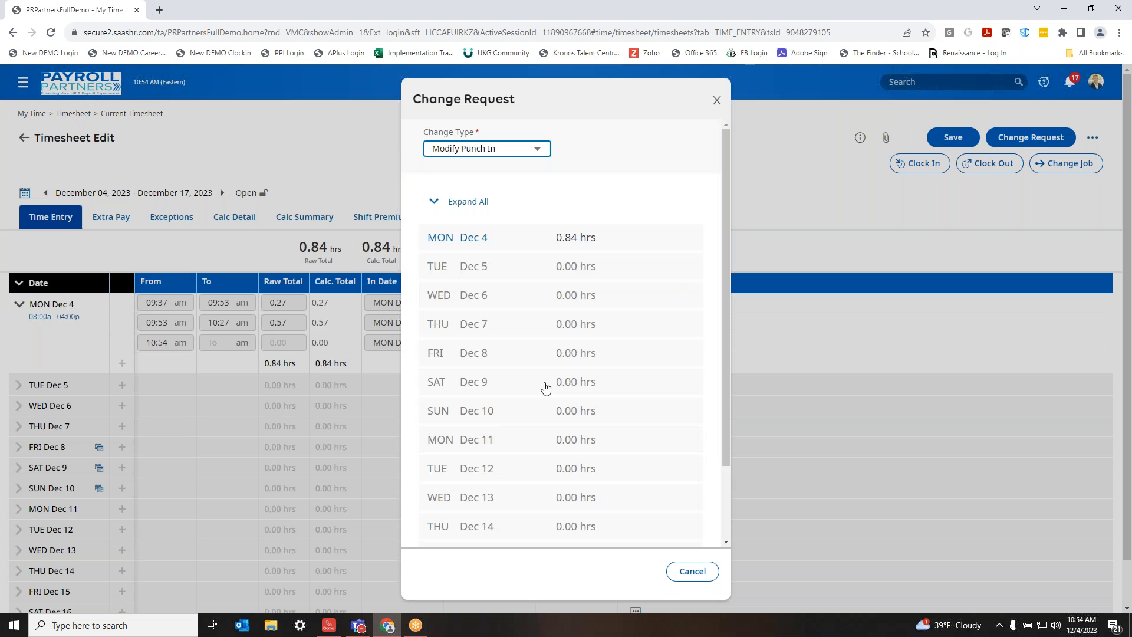
left_click(483, 243)
left_click(555, 266)
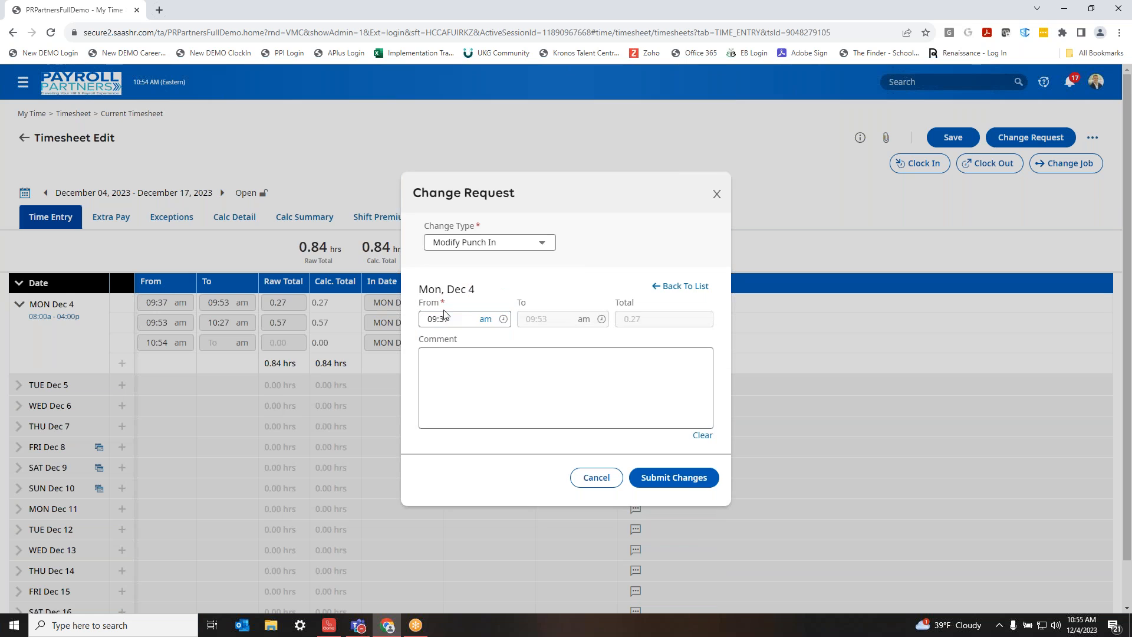
type("8:00")
left_click(538, 406)
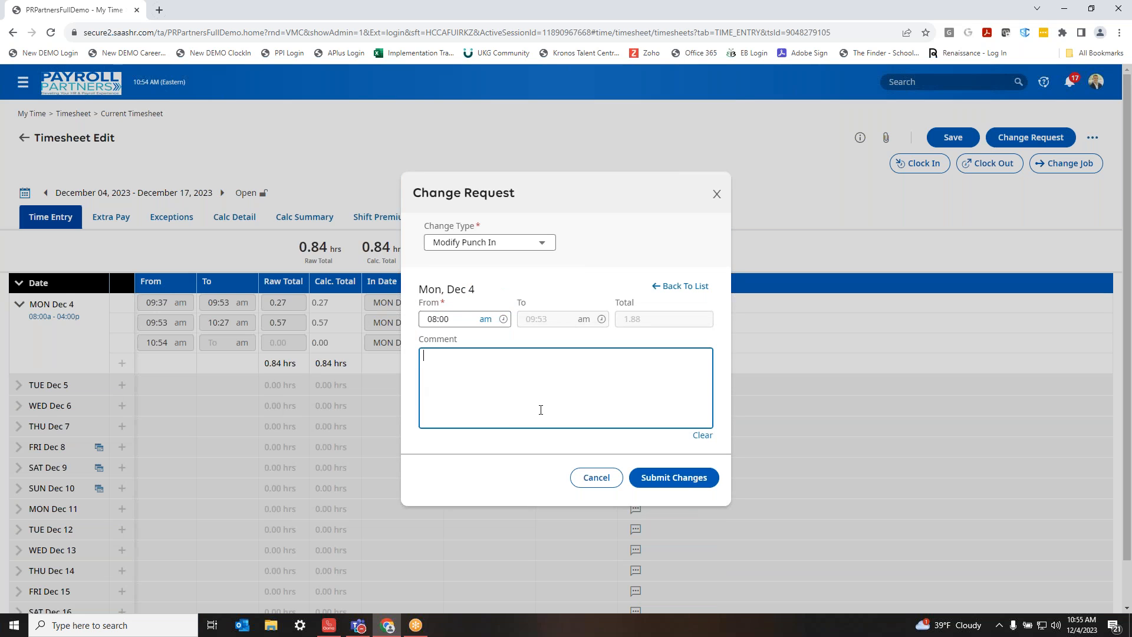
left_click(660, 478)
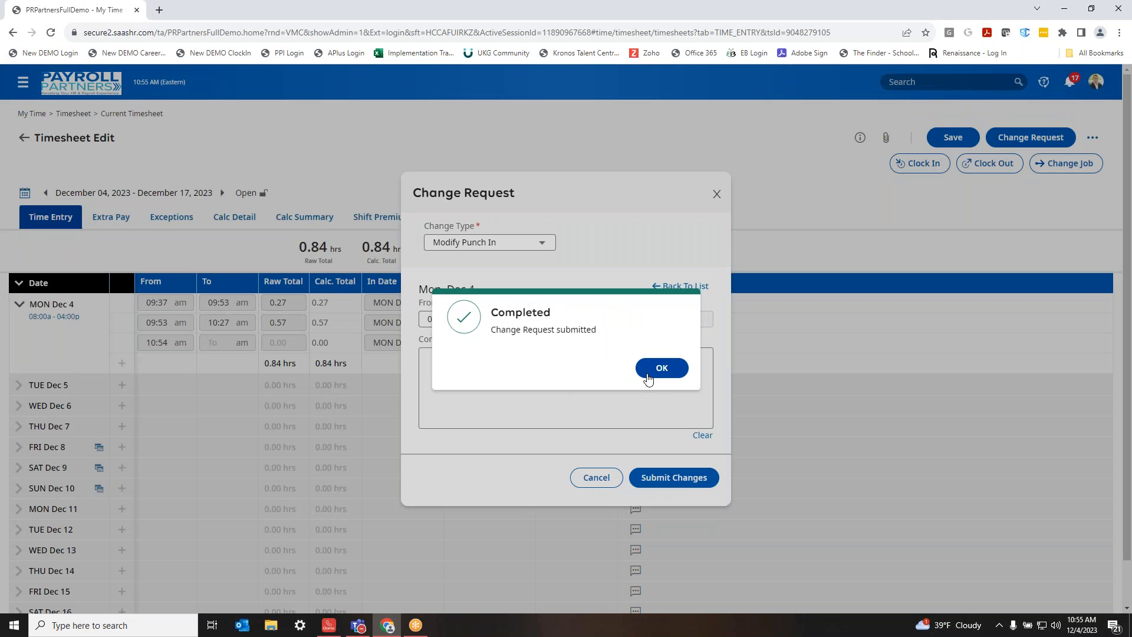
left_click(648, 378)
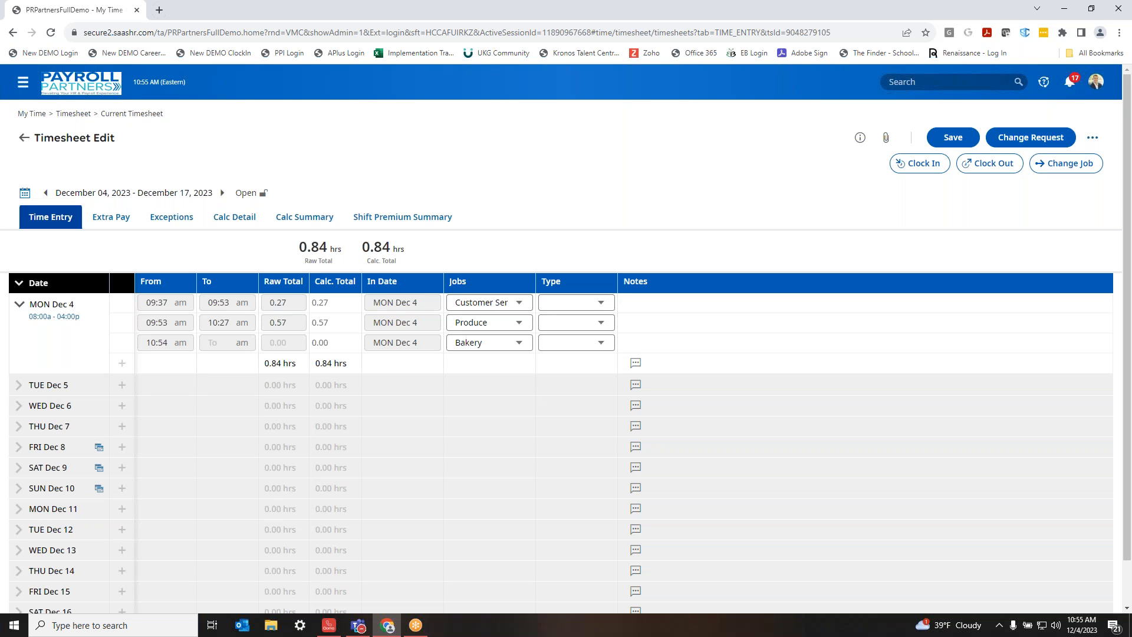
Add an extra pay entry dated 12/04/2023 with pay type Travel Expenses and amount $50.00, and save the timesheet.
left_click(116, 227)
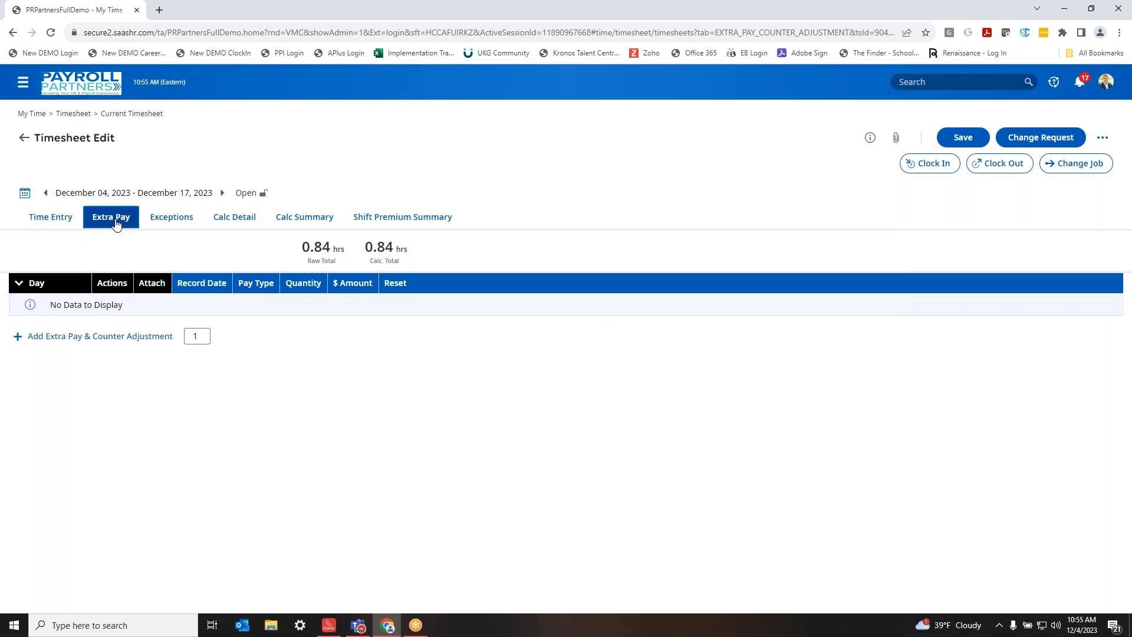
left_click(43, 348)
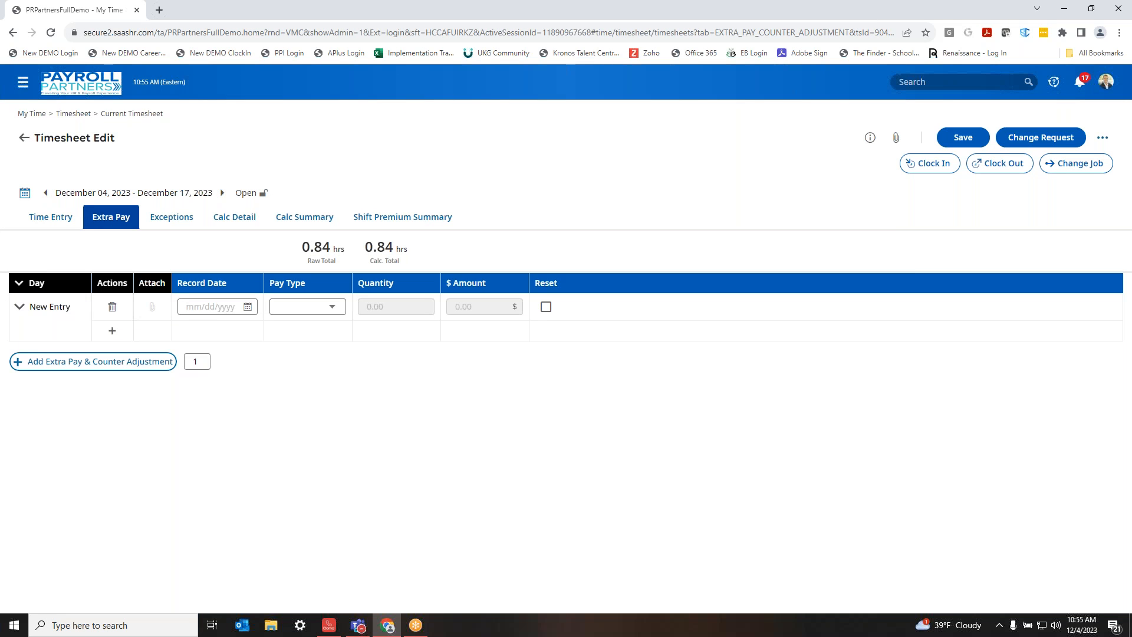
left_click(248, 307)
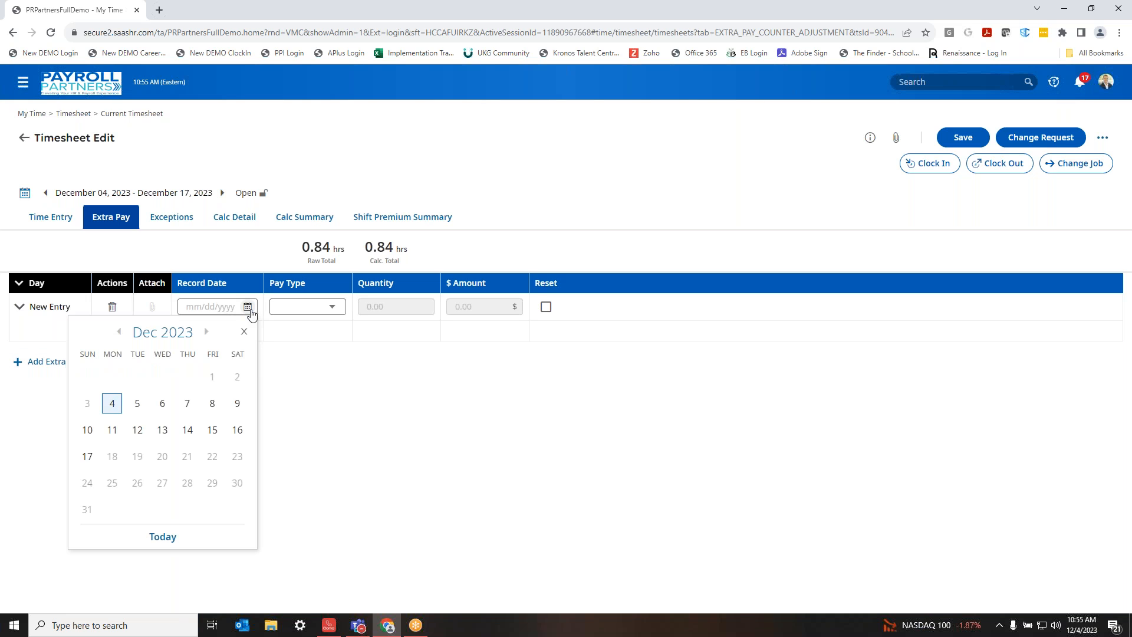
left_click(112, 403)
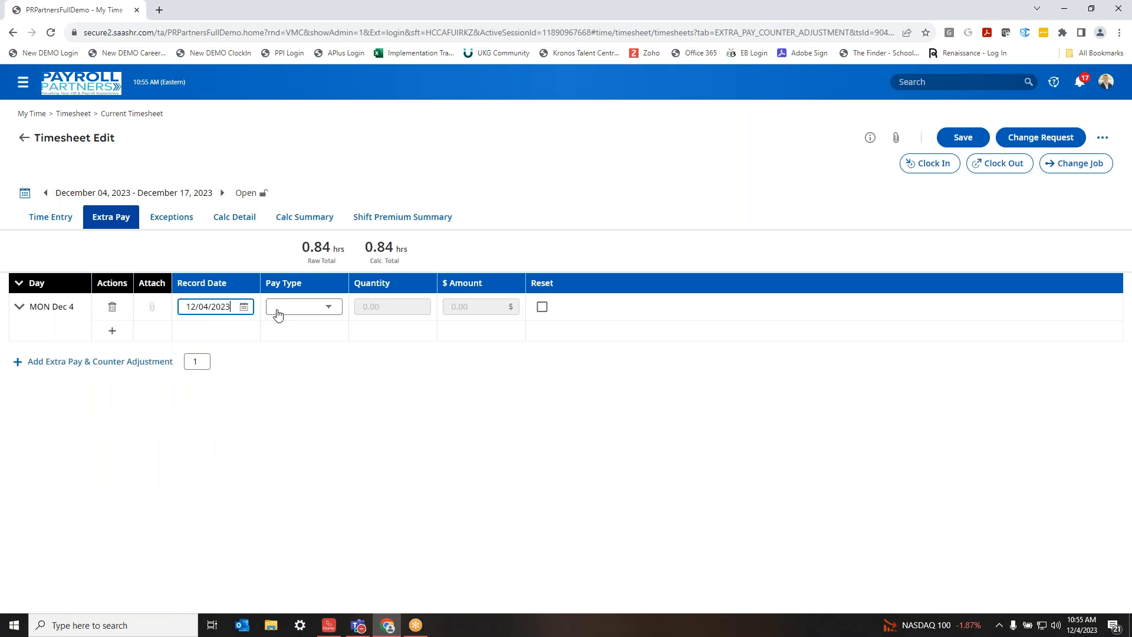
left_click(280, 313)
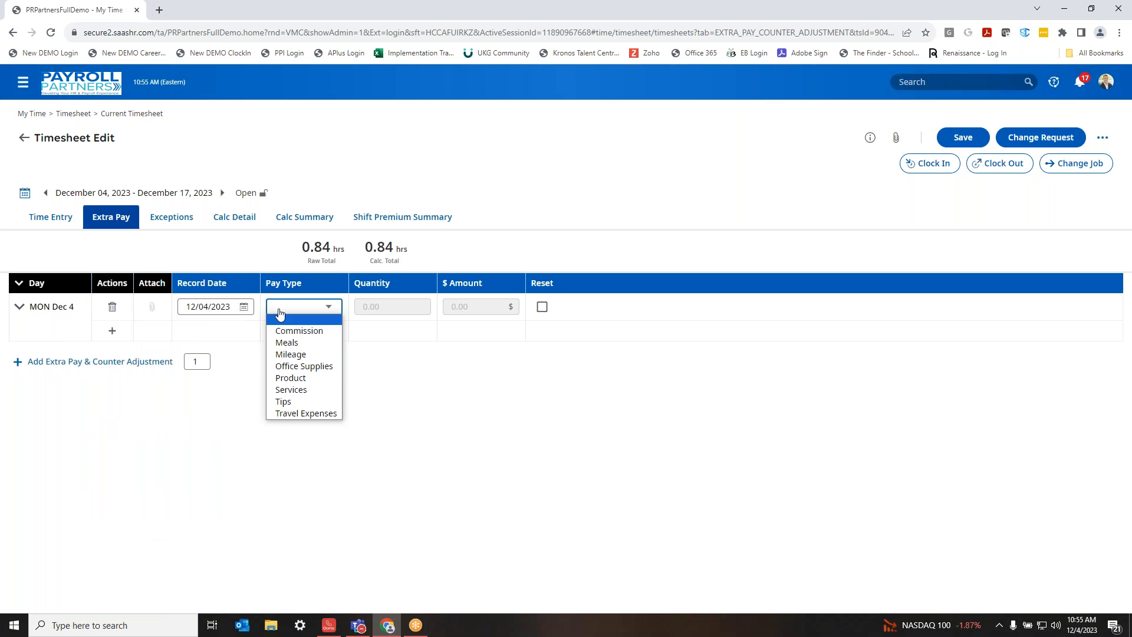
left_click(288, 413)
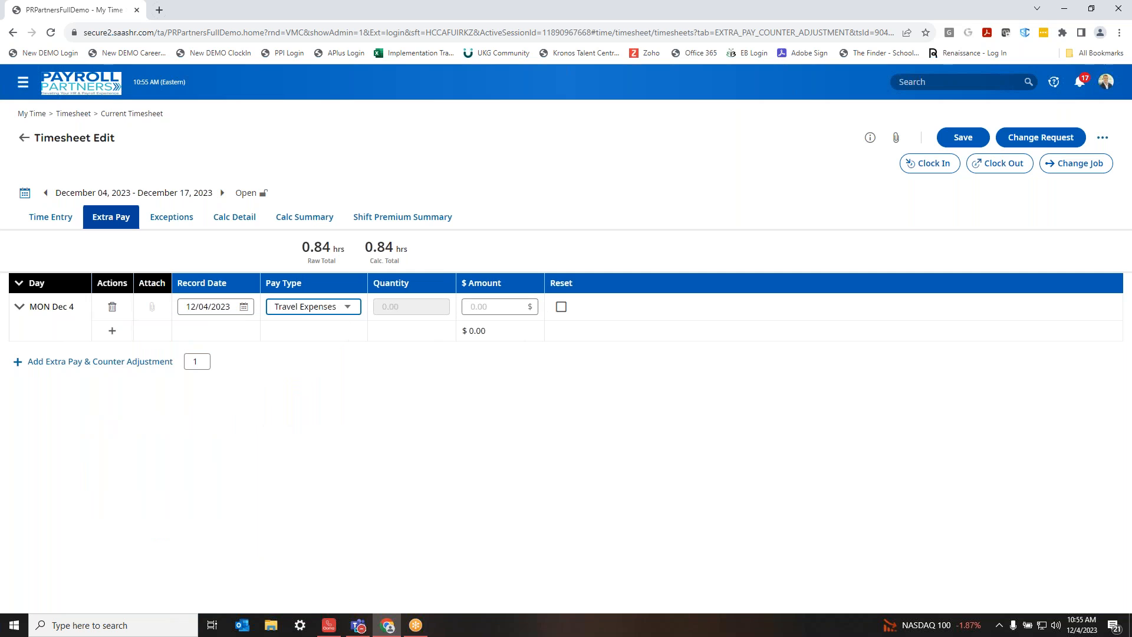
left_click(487, 307)
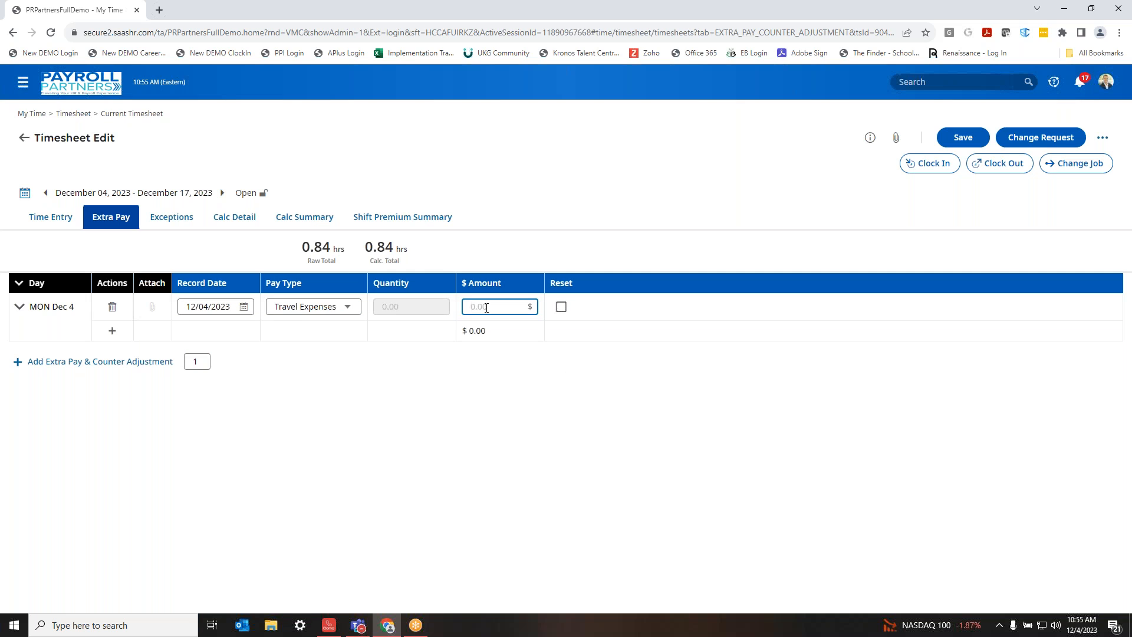
type("50")
left_click(959, 138)
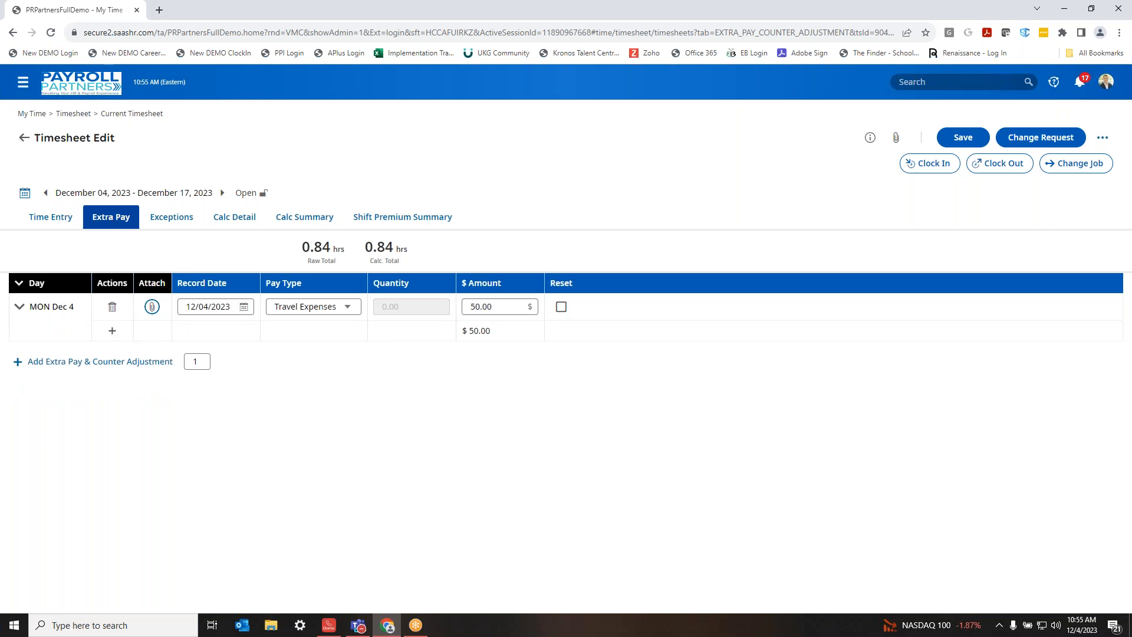
Examine the document upload options for the travel expense entry and return to the home dashboard.
left_click(152, 308)
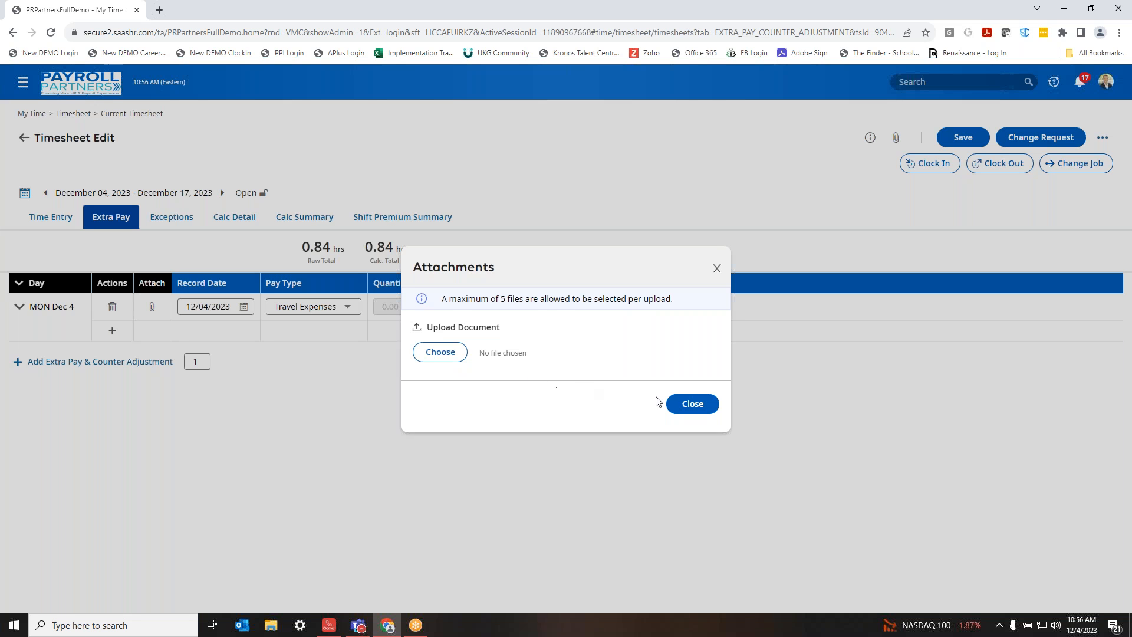
left_click(686, 404)
left_click(95, 88)
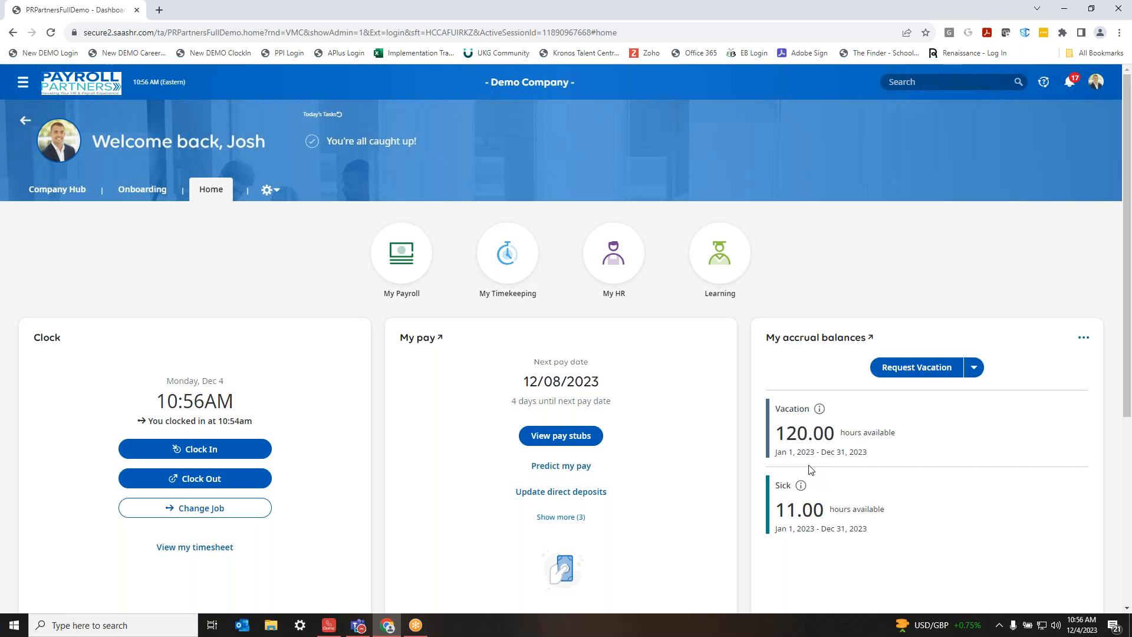
Submit a Full Day vacation request for 12/20/2023 and acknowledge the submission.
left_click(906, 371)
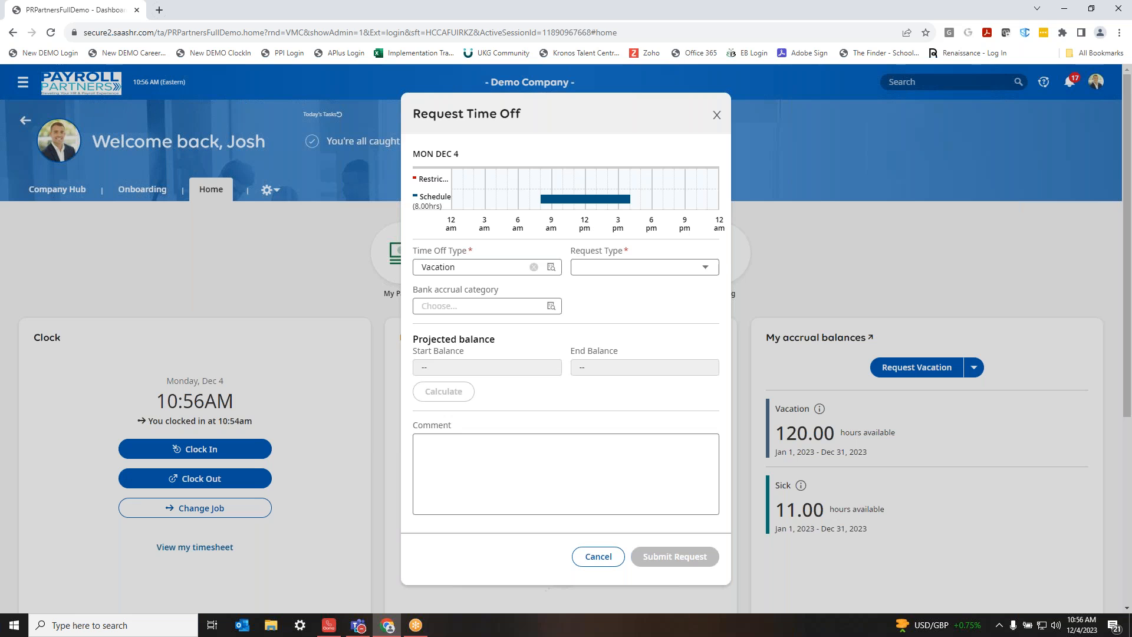
left_click(615, 270)
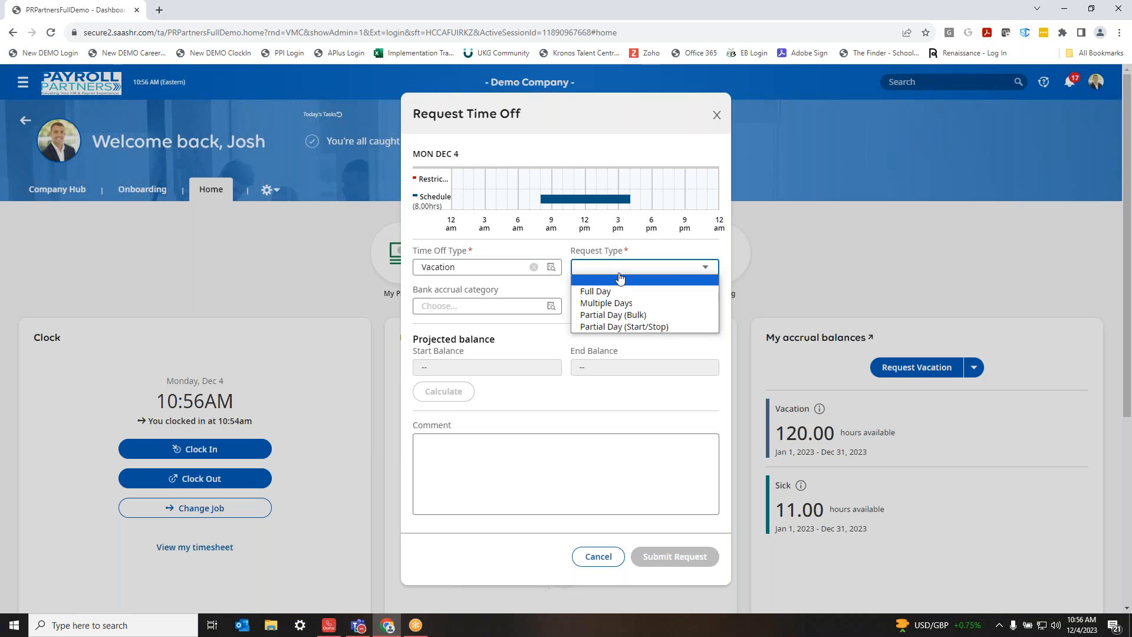
left_click(620, 293)
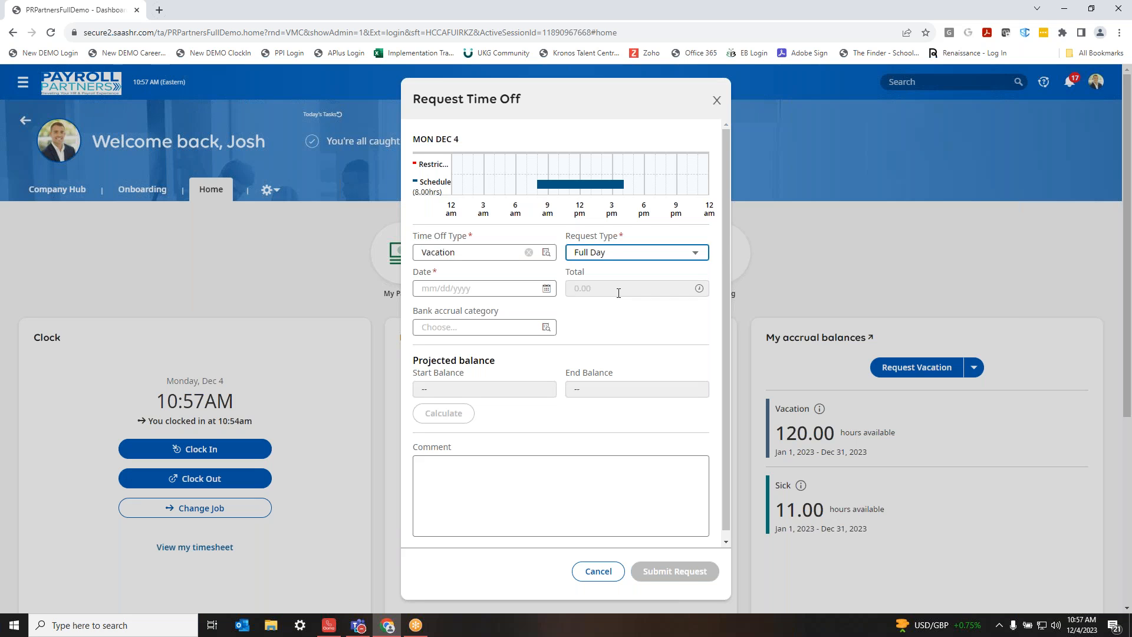
left_click(547, 288)
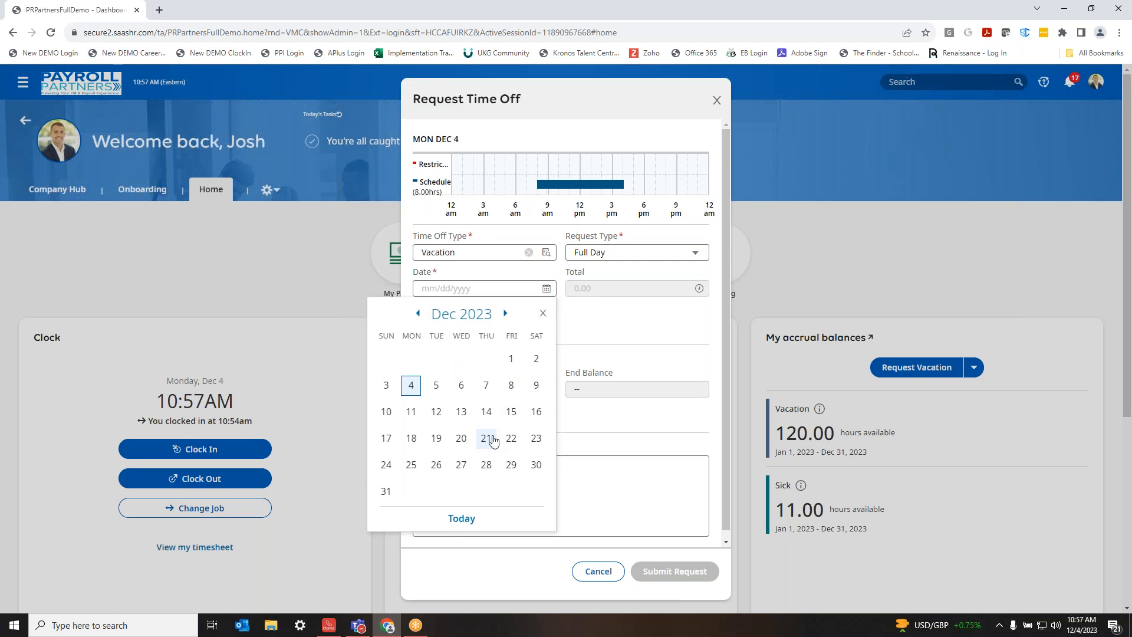
left_click(462, 439)
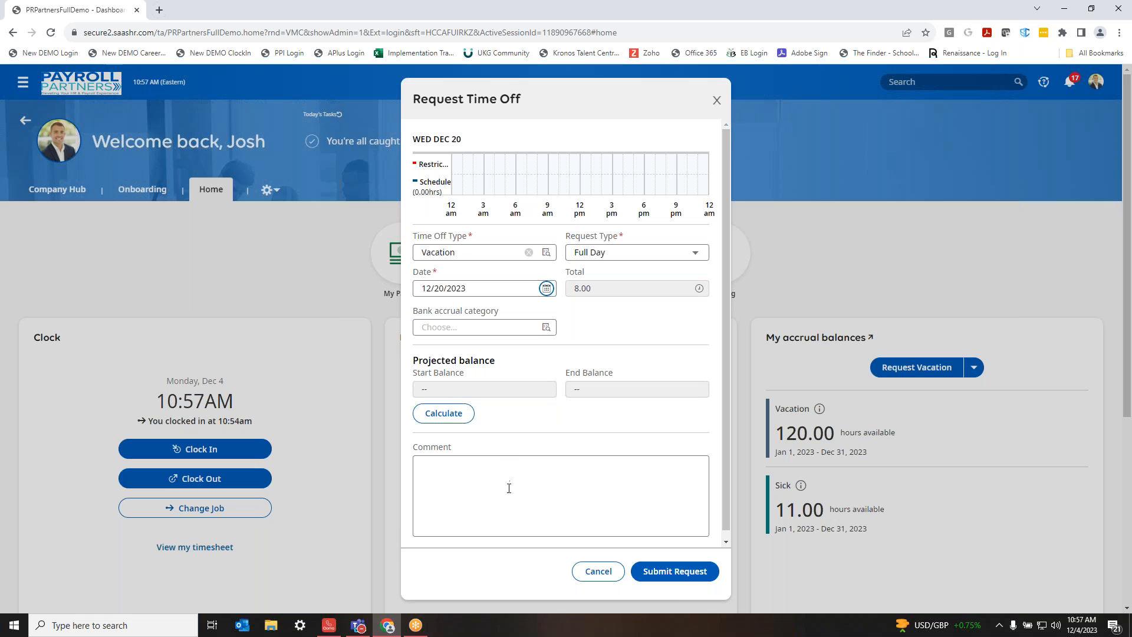
left_click(646, 582)
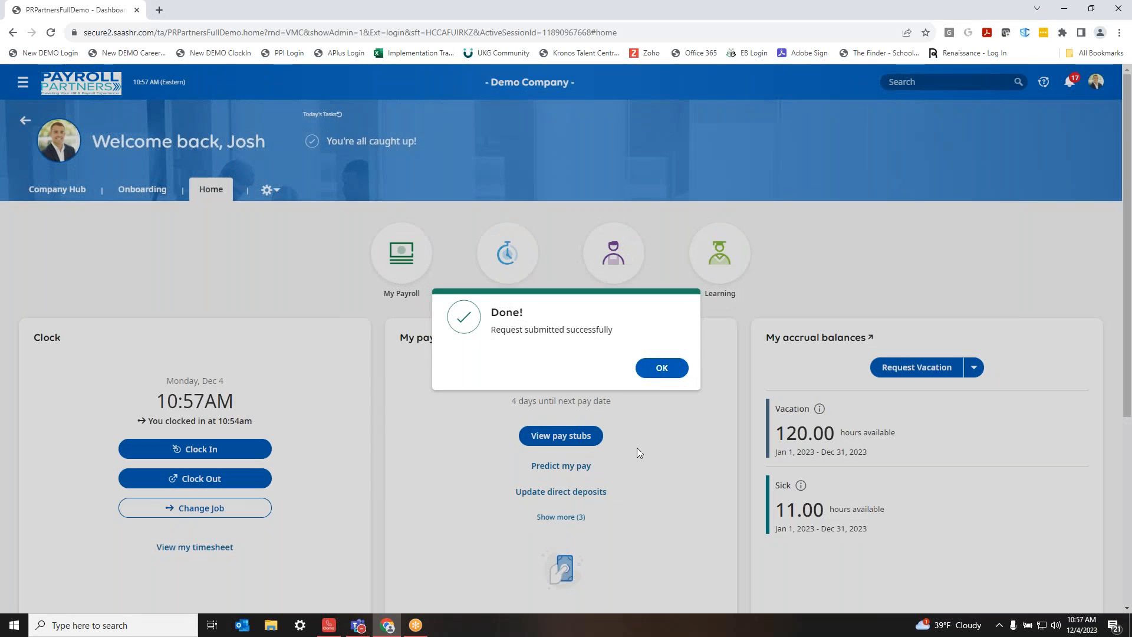
left_click(660, 370)
Expand the full list of pay options, open the pay stubs, and preview the Nov 24, 2023 pay statement.
left_click(580, 517)
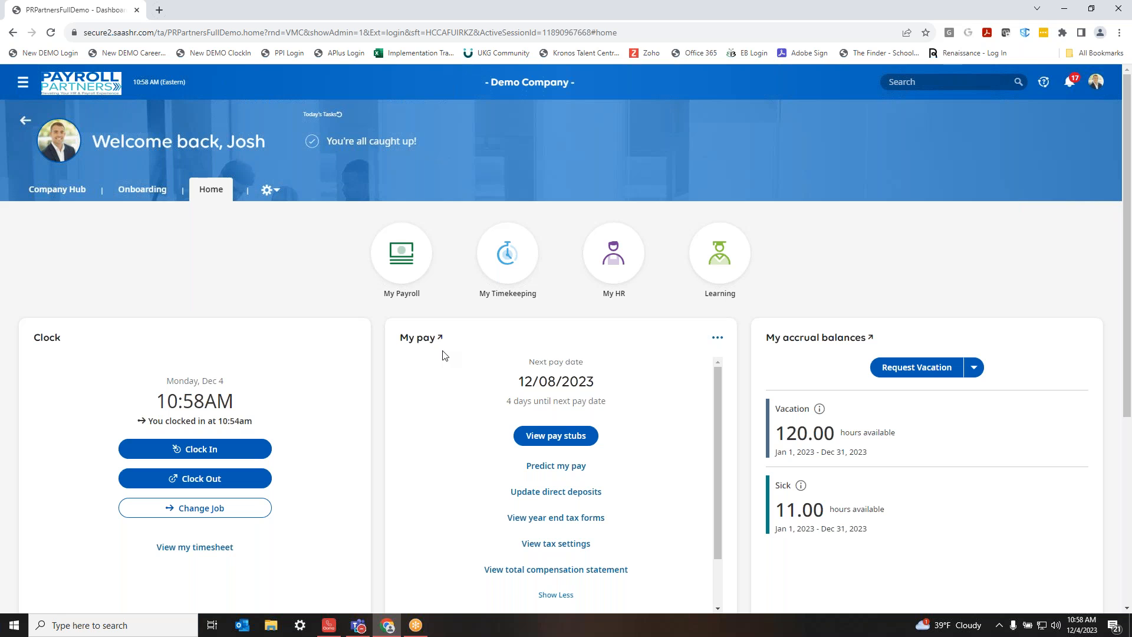
left_click(585, 444)
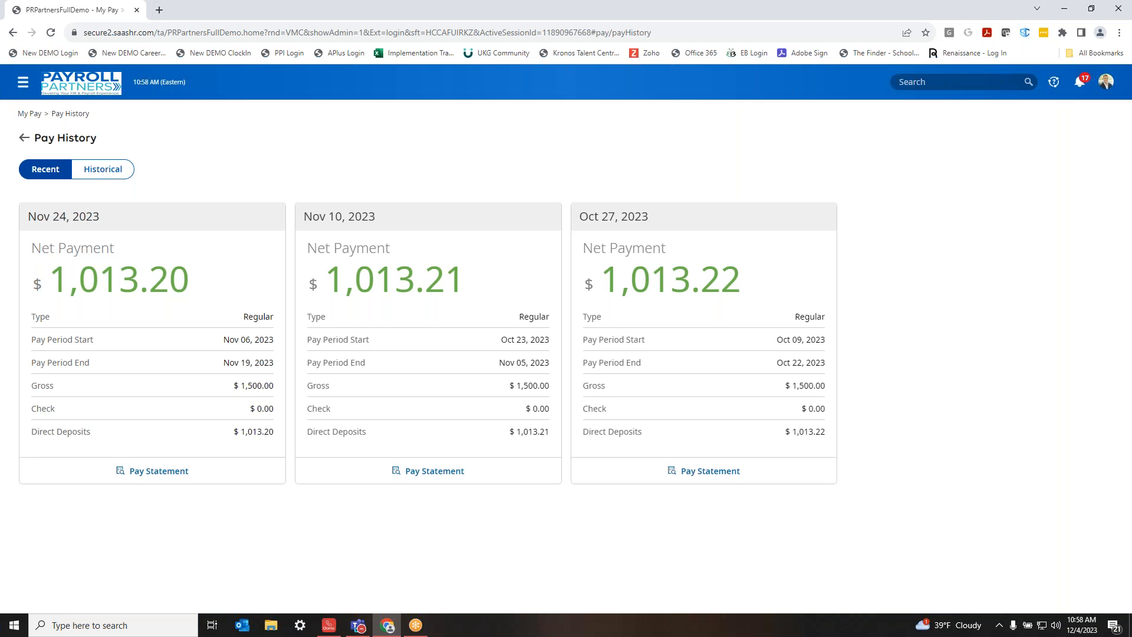
left_click(195, 482)
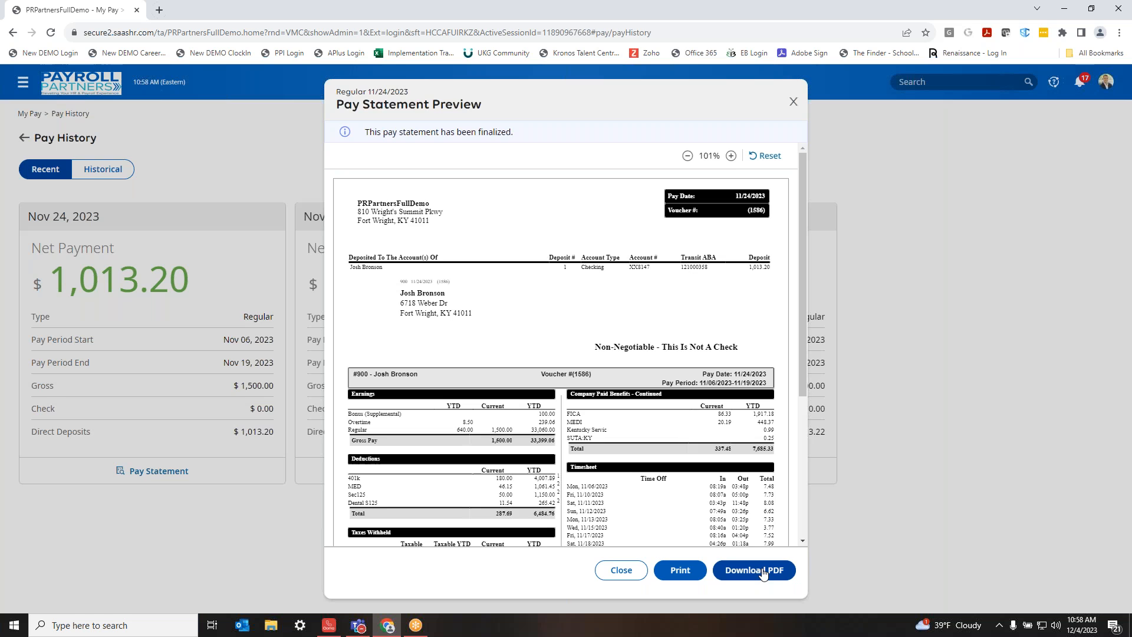
Close the pay statement preview, return to the home dashboard, and expand the full list of pay options.
left_click(622, 569)
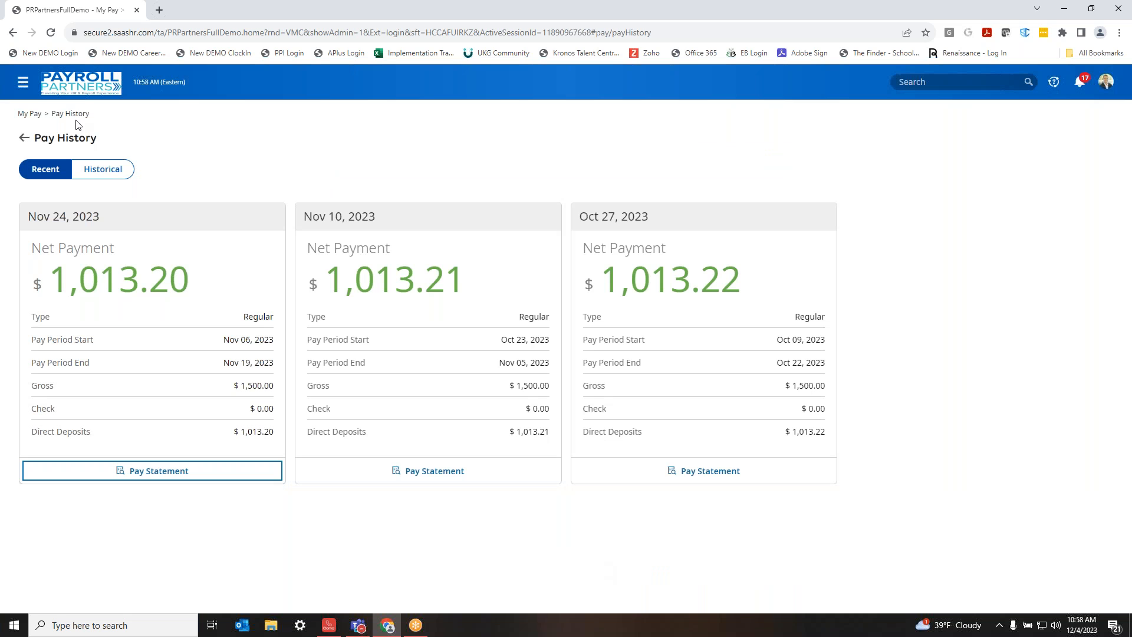
left_click(93, 92)
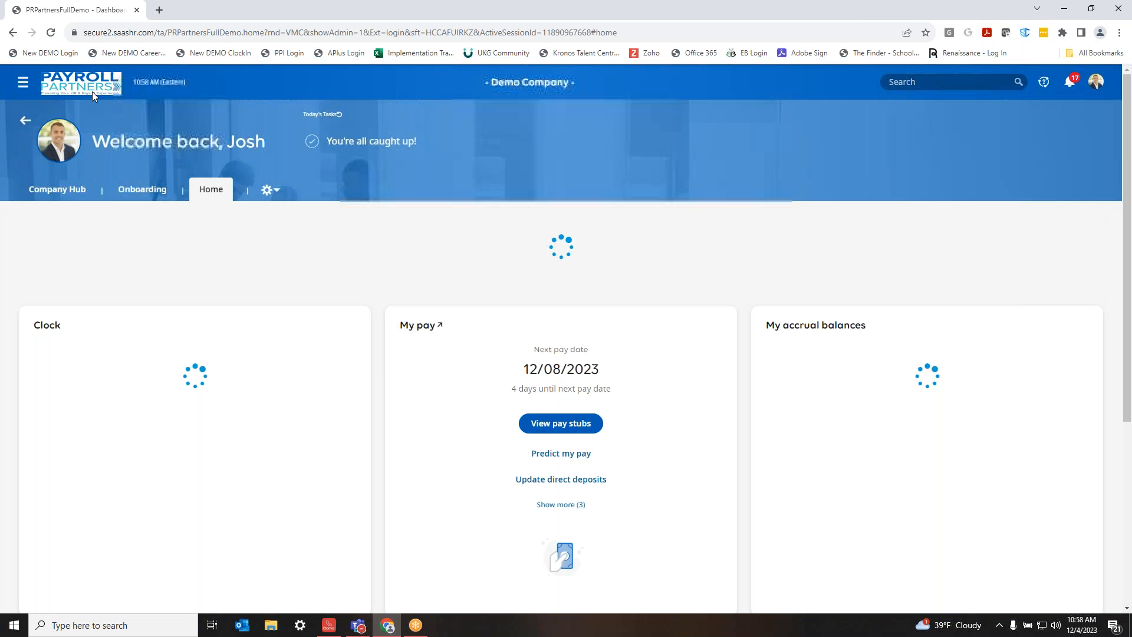
left_click(555, 517)
scroll(472, 505, "down", 1)
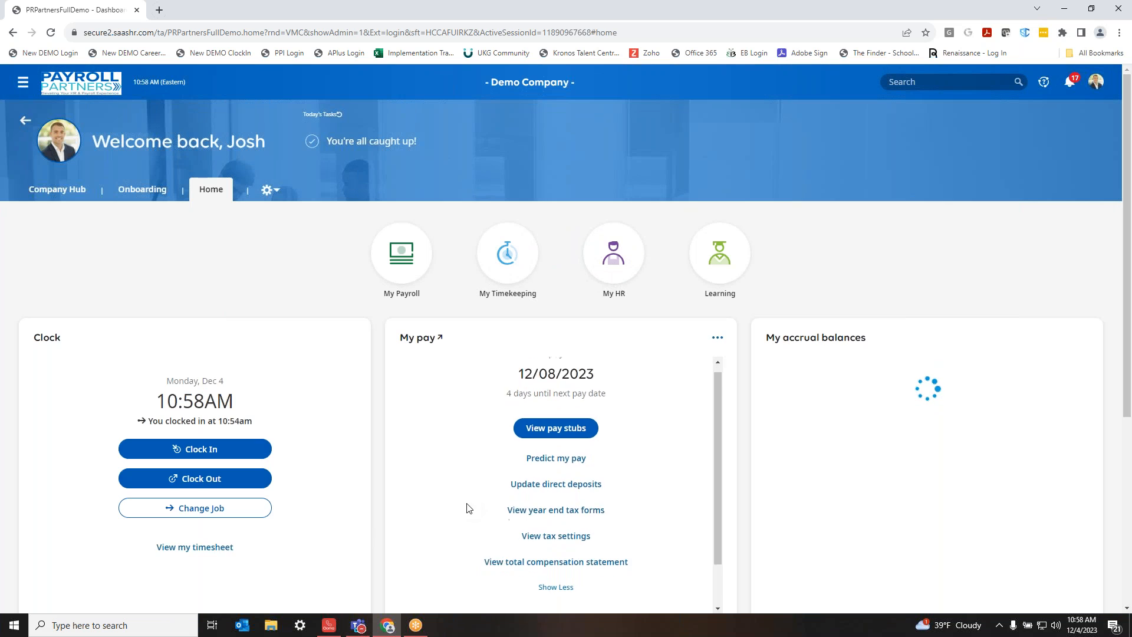
Examine the 2023 Total Compensation Statement, including its Main Earnings chart, and return to the expanded pay options on the home dashboard.
left_click(487, 508)
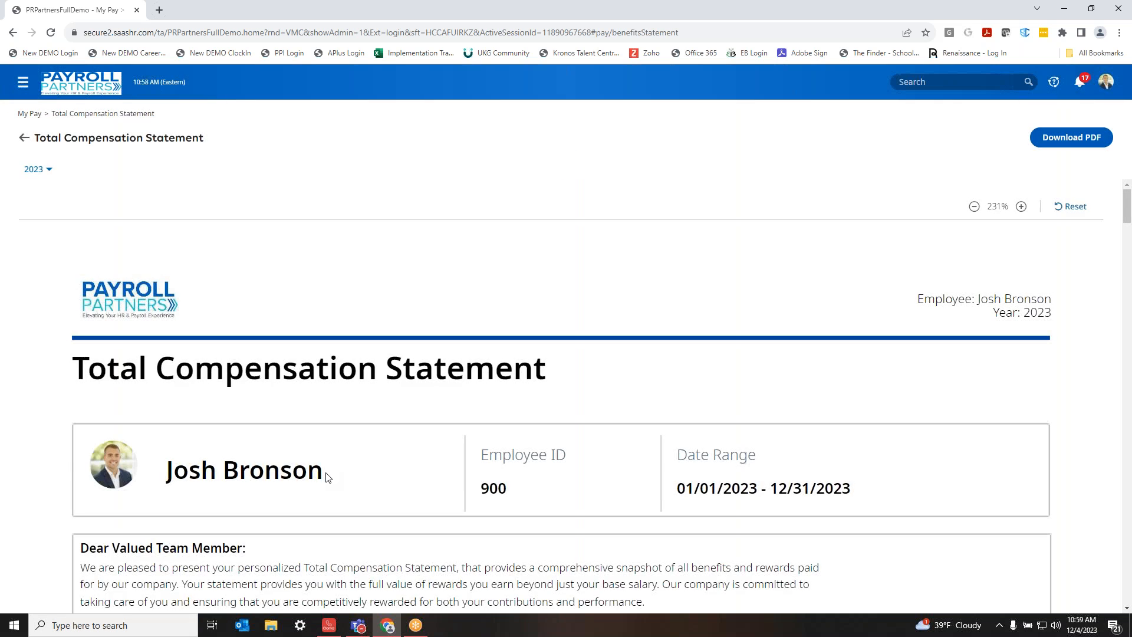
scroll(308, 480, "down", 9)
scroll(286, 483, "down", 2)
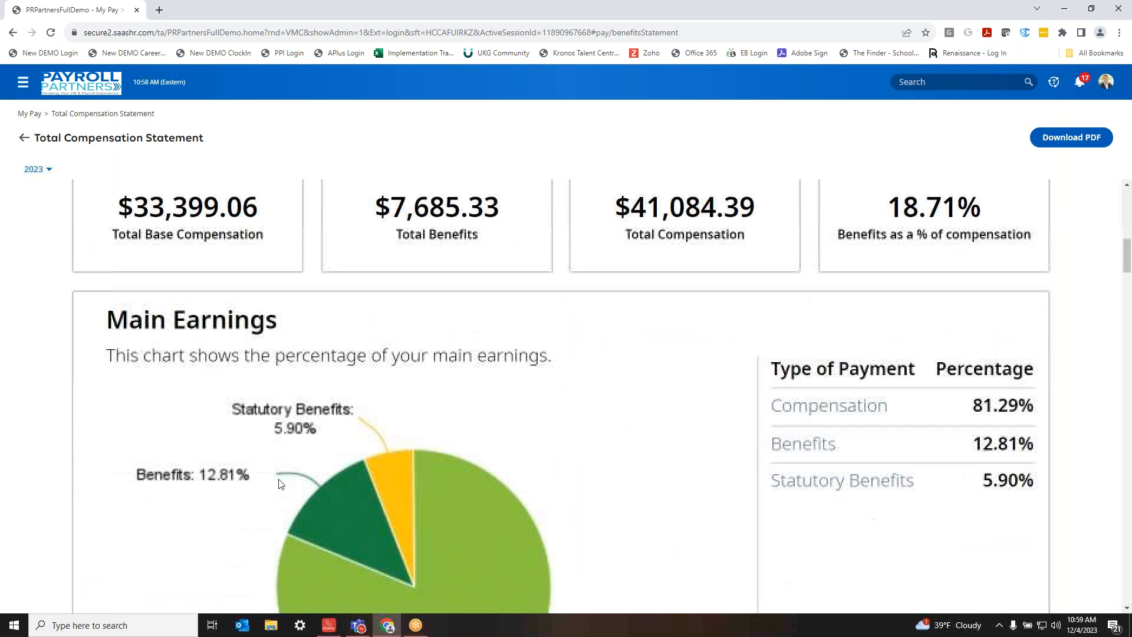
scroll(280, 484, "down", 1)
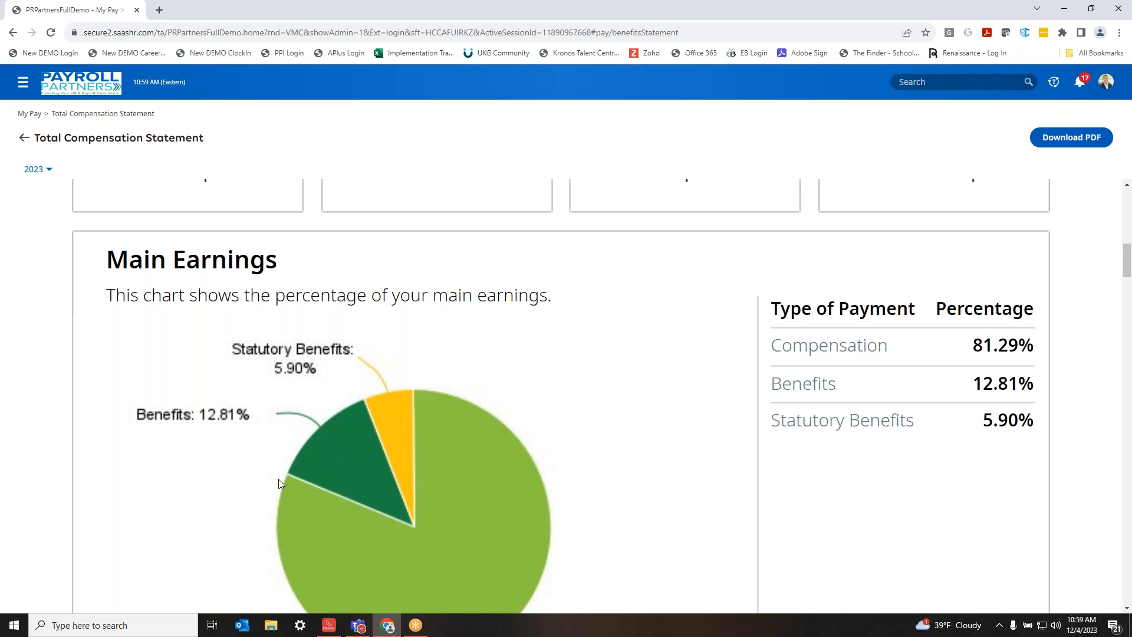
left_click(23, 138)
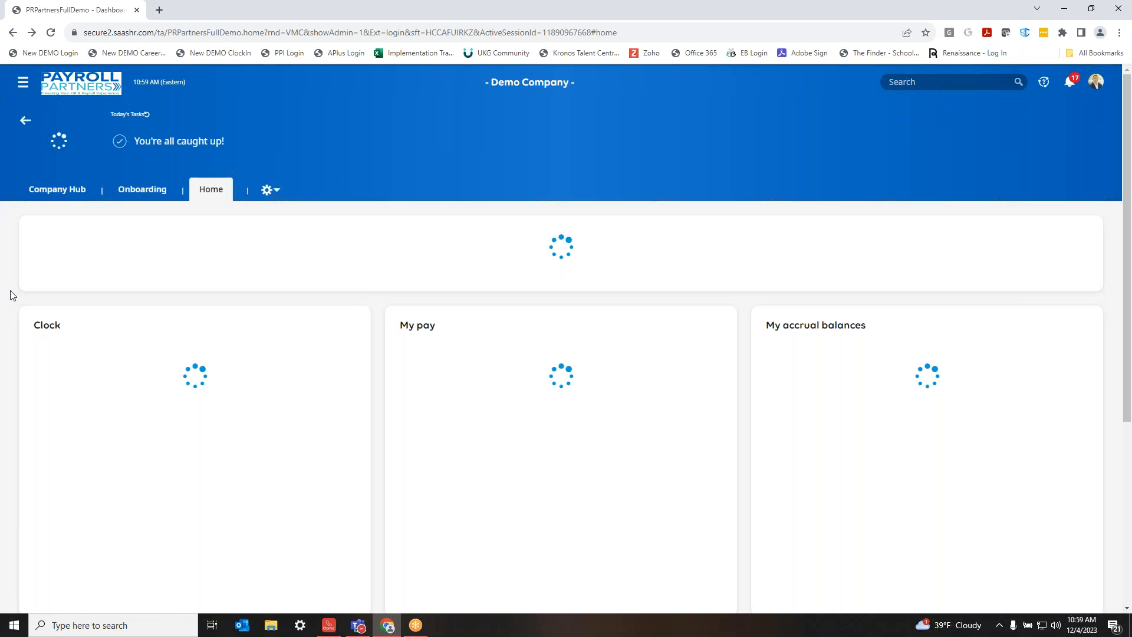
left_click(571, 524)
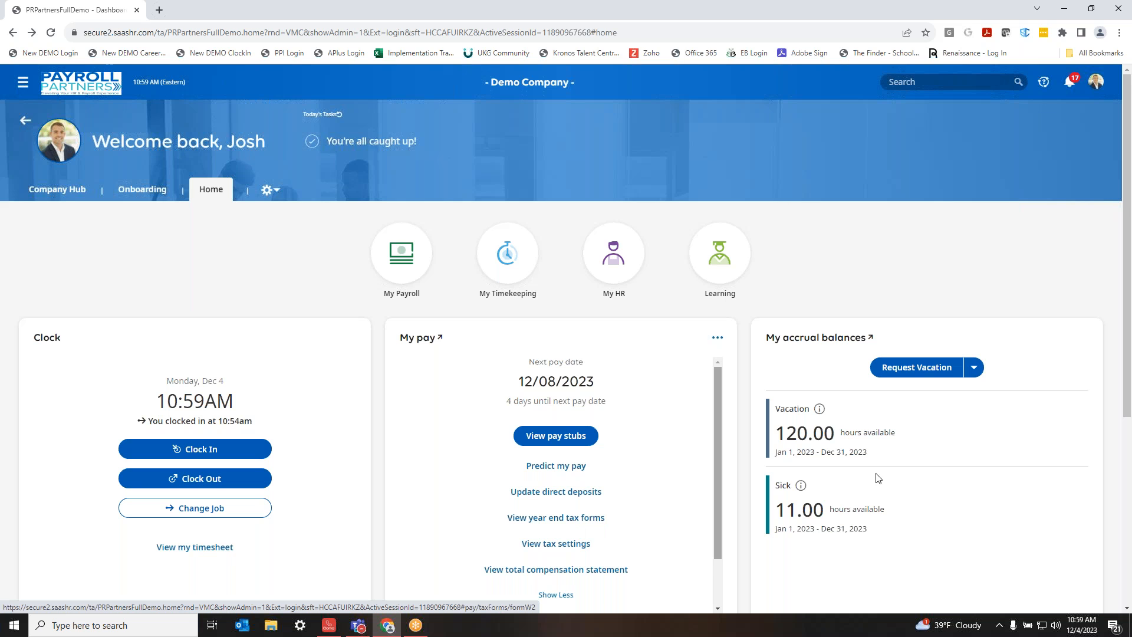
Sign out of the employee account and log in with the demo Manager account, filling in its username and password.
left_click(1097, 82)
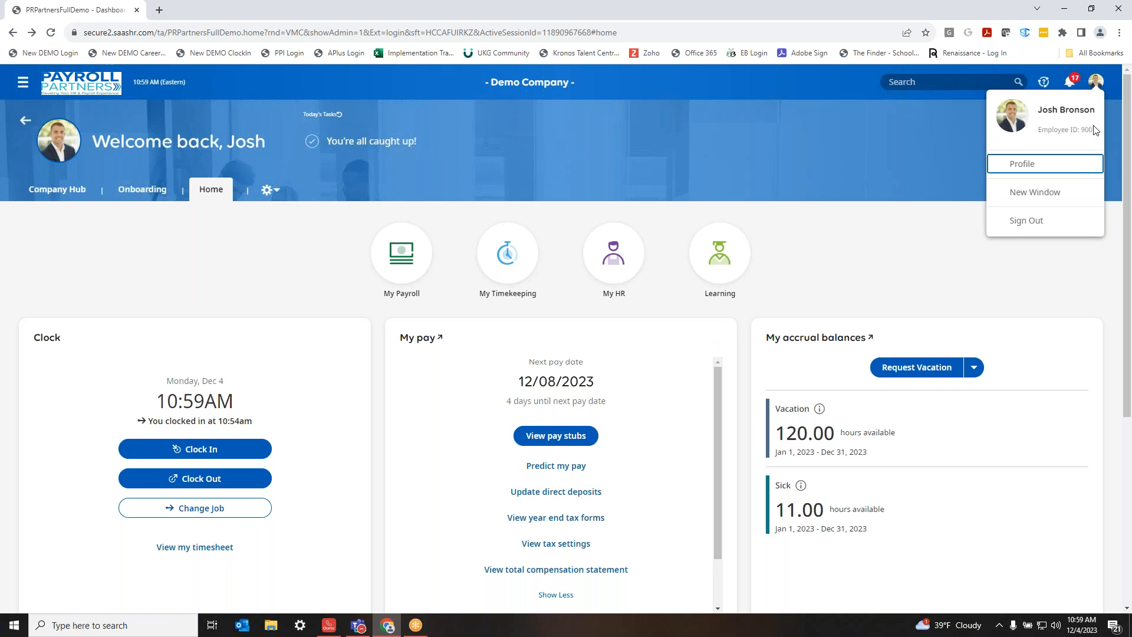
left_click(1069, 220)
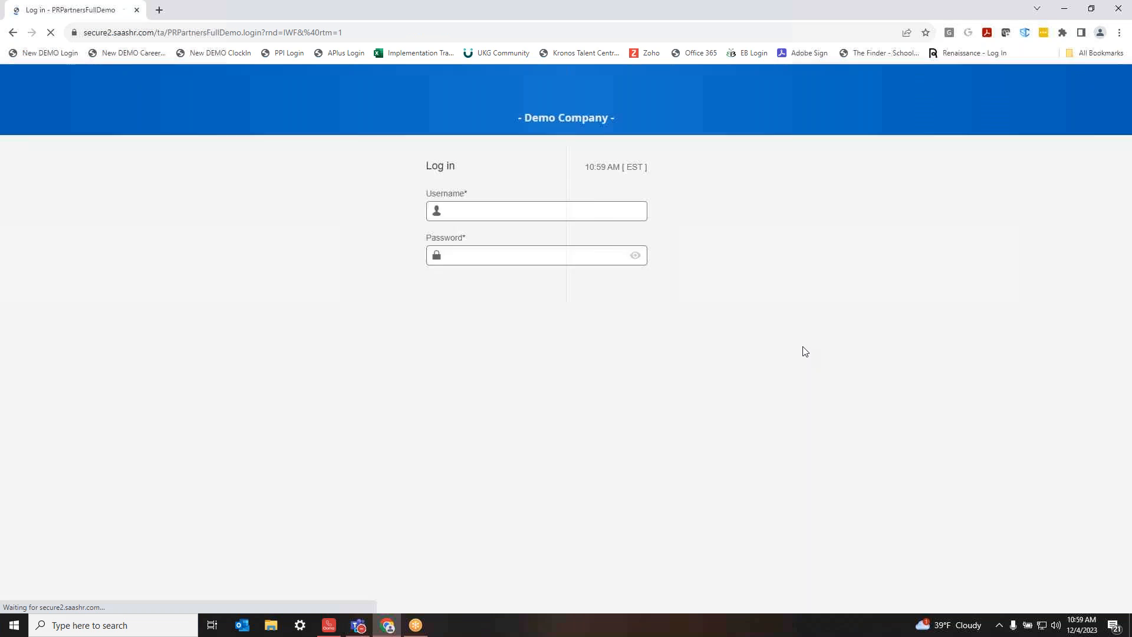
left_click(613, 272)
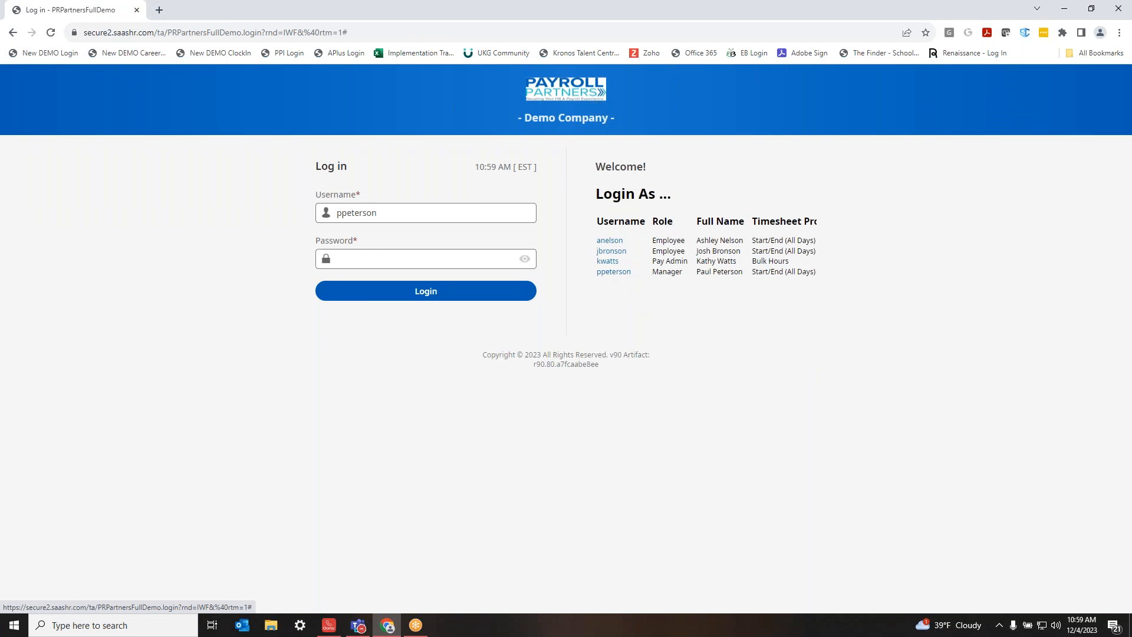
right_click(363, 258)
left_click(387, 353)
left_click(369, 299)
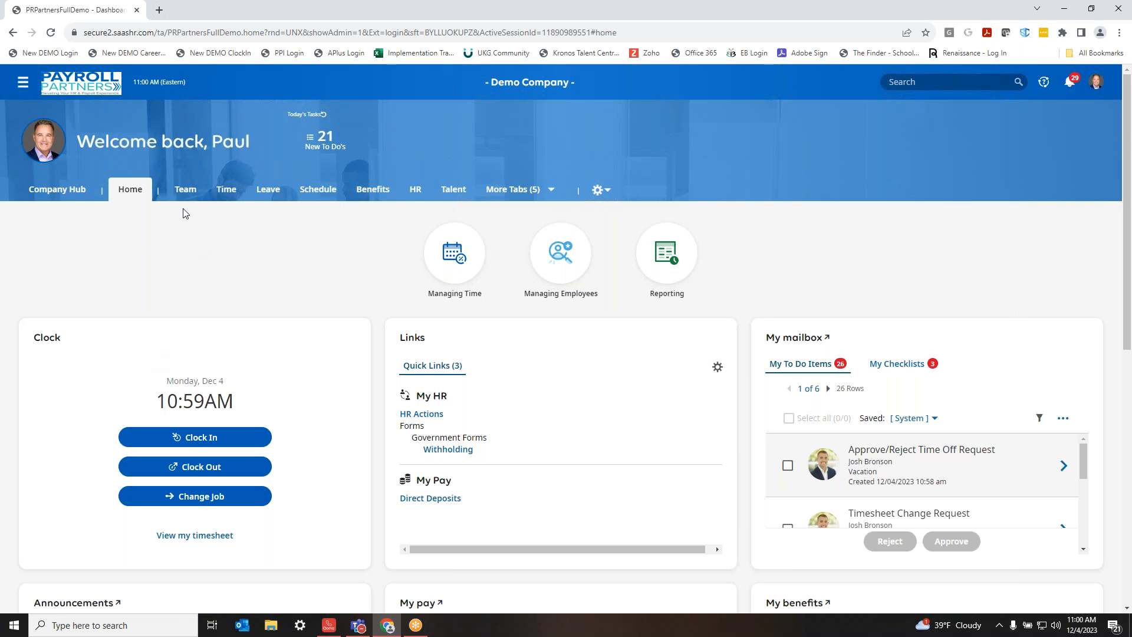
Approve the employee's pending time-off request for 12/20/2023 from the Team dashboard without a comment.
left_click(184, 190)
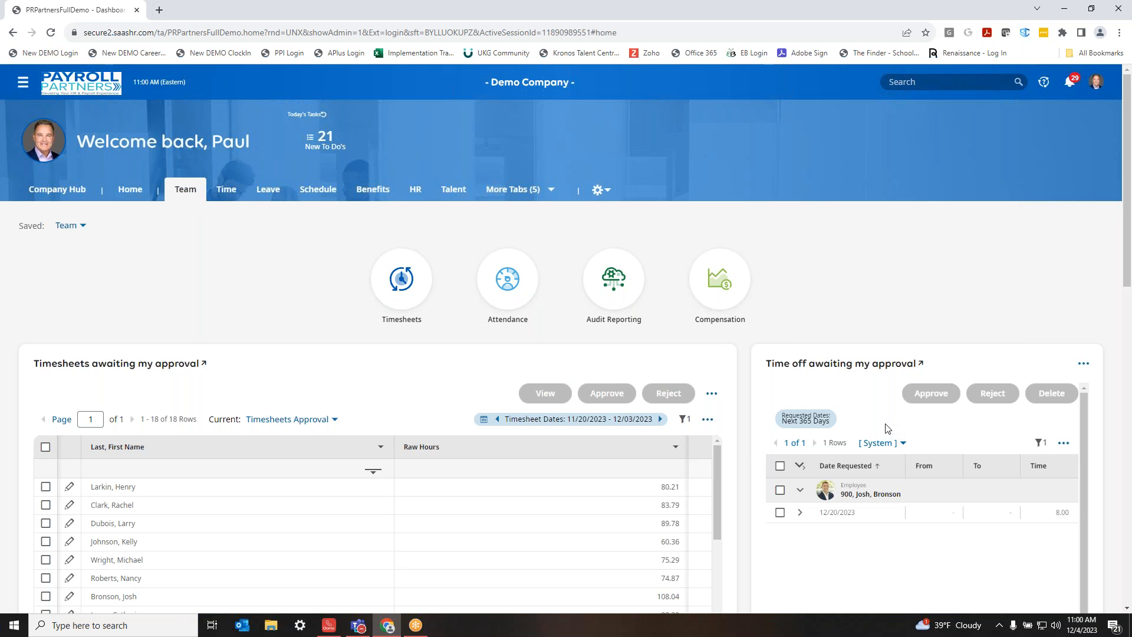
left_click(780, 512)
left_click(931, 393)
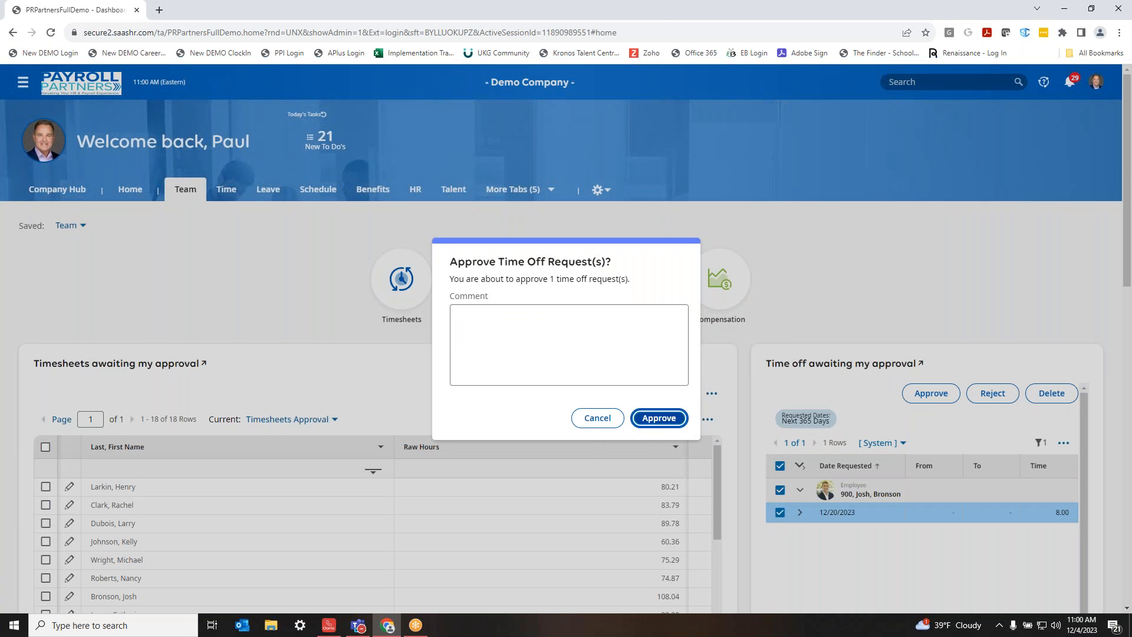
left_click(662, 418)
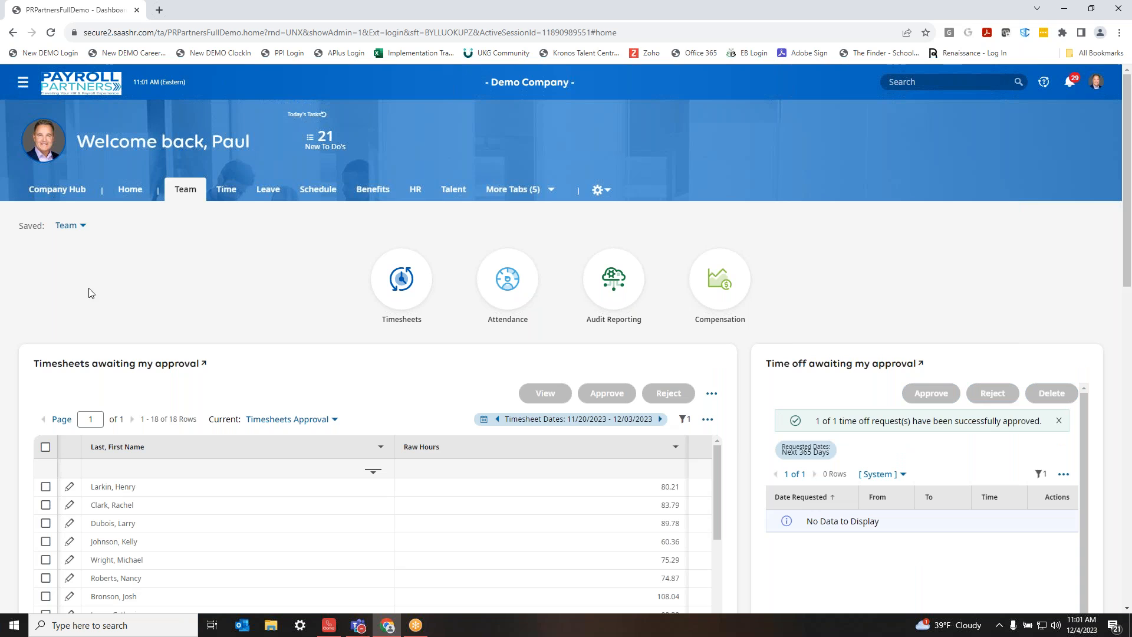
Approve all awaiting timesheets for 11/20/2023 - 12/03/2023, skipping the one with the incomplete 11/27/2023 time entry.
scroll(141, 287, "down", 1)
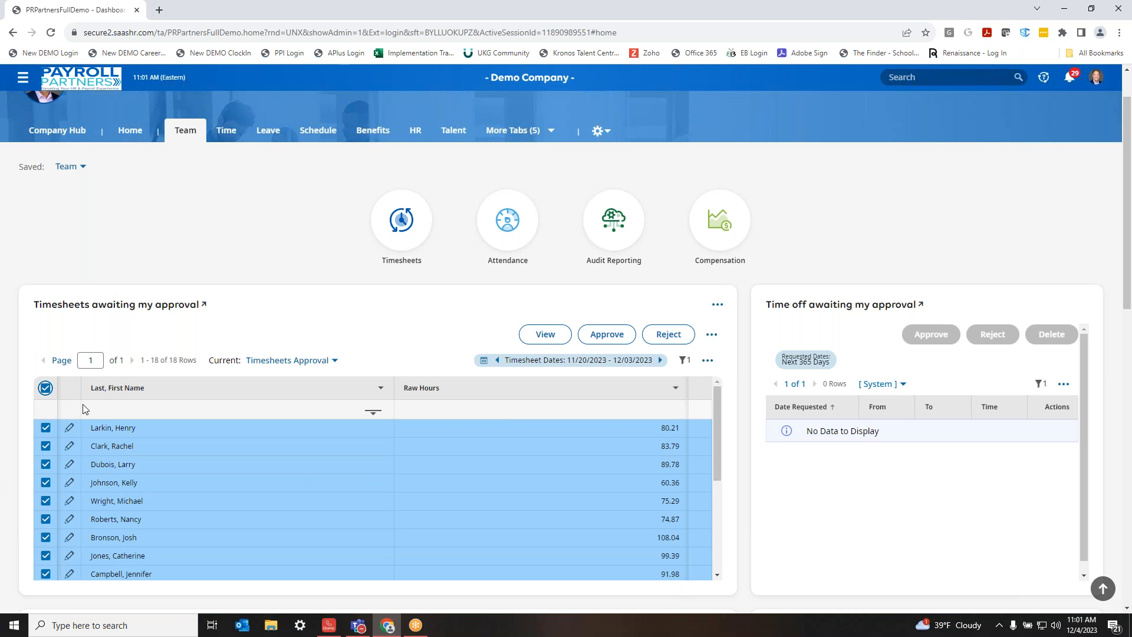
left_click(590, 340)
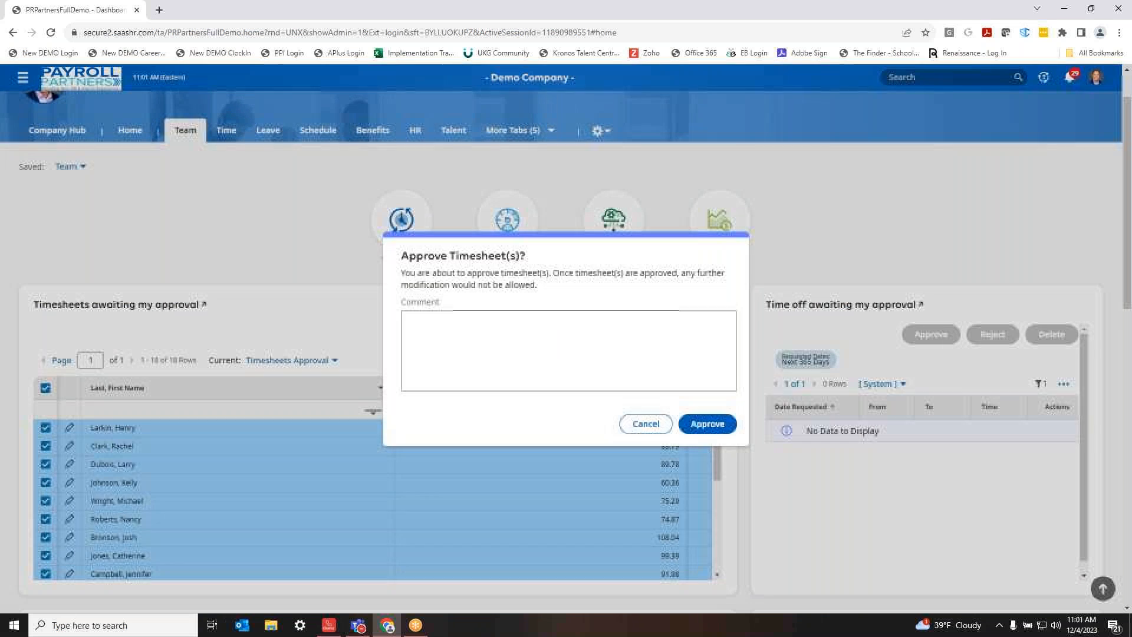
left_click(702, 425)
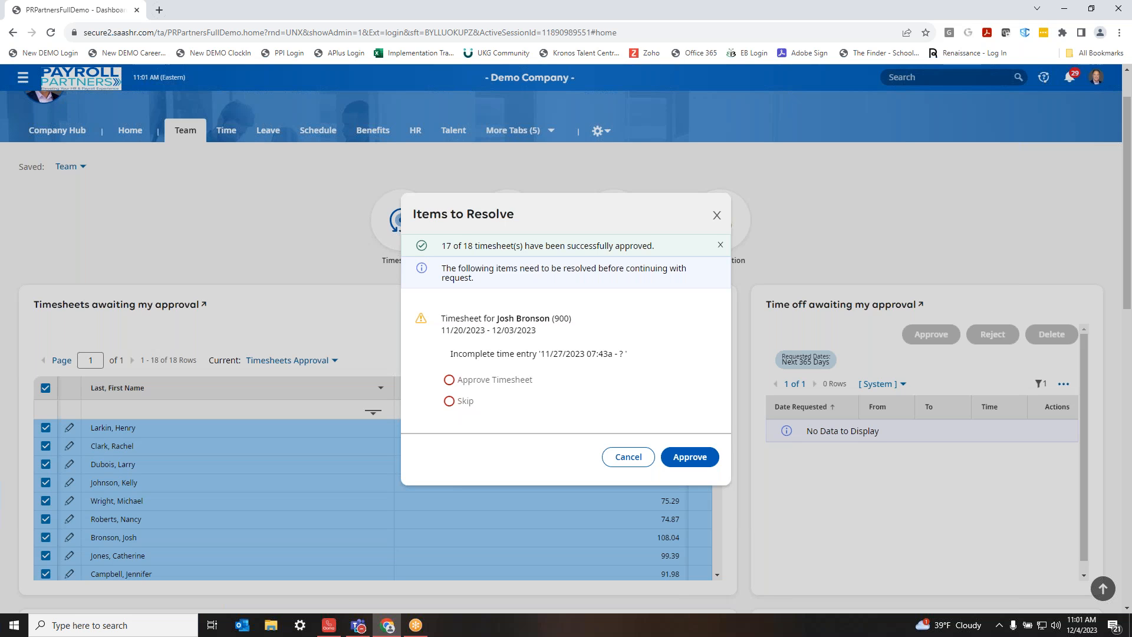
left_click(464, 401)
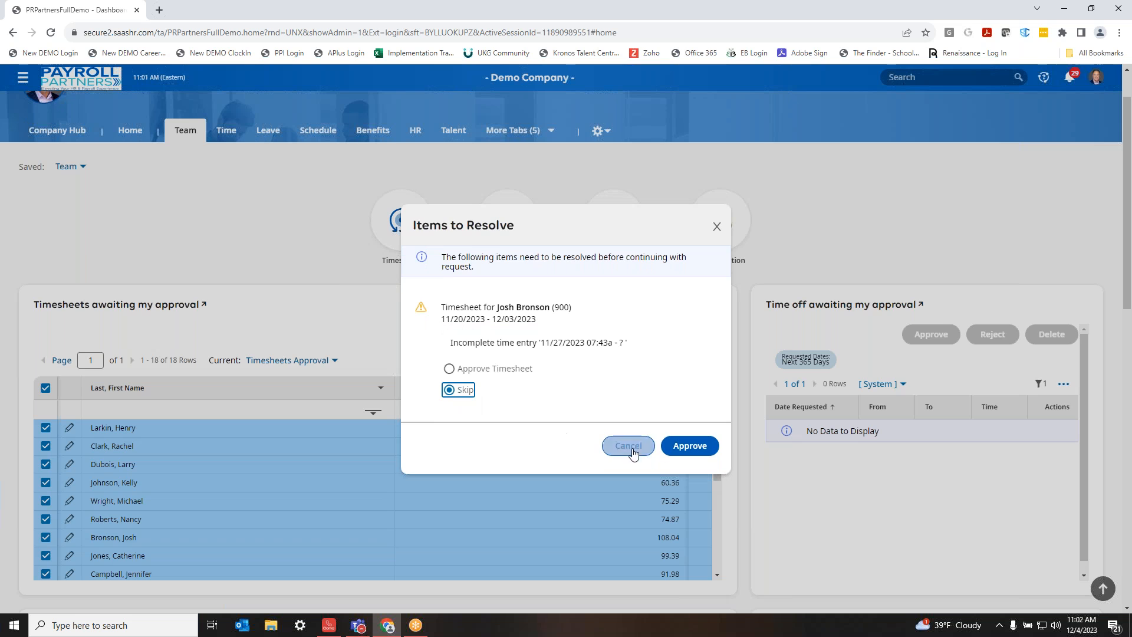
left_click(689, 448)
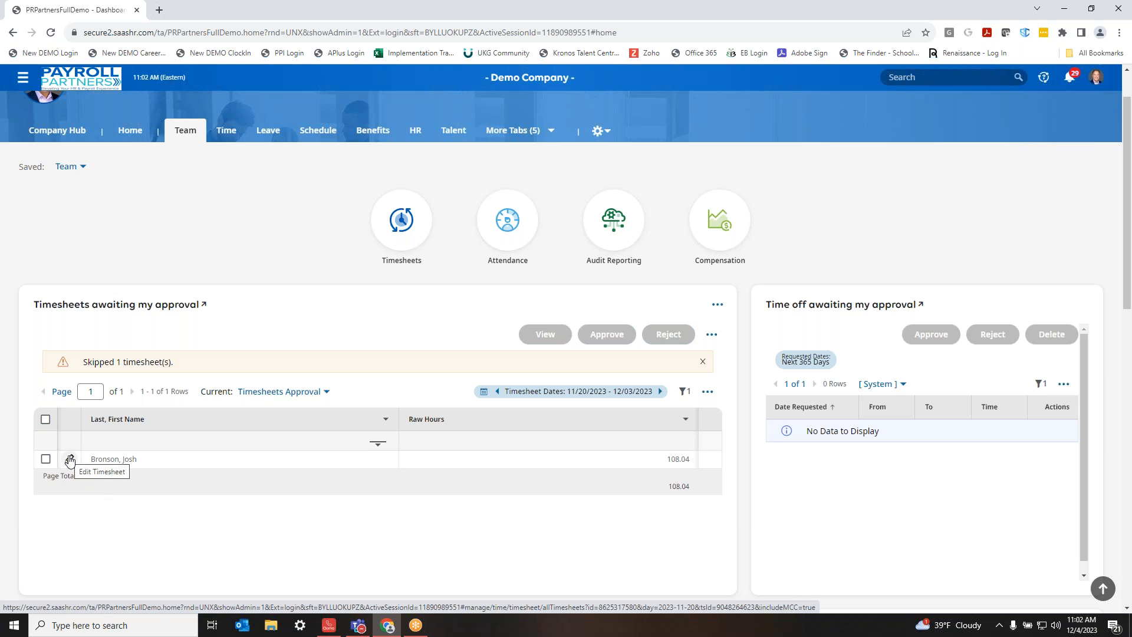
Edit the skipped timesheet, set the missing end time on Mon Nov 27 to 05:00 pm, and save it.
left_click(70, 459)
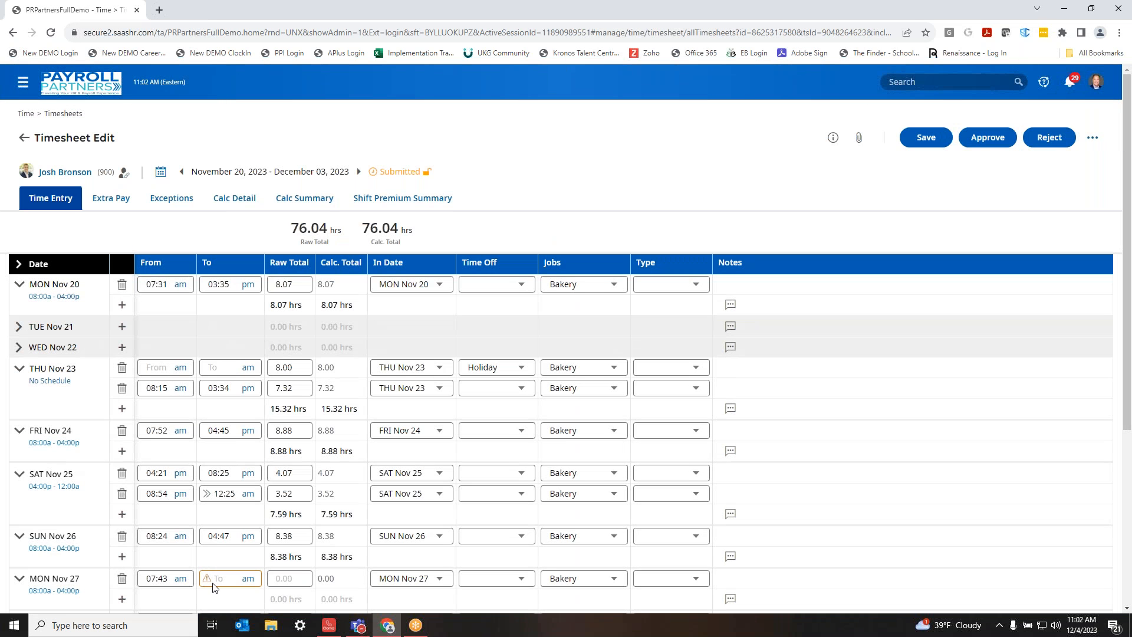
left_click(213, 584)
type("5:00")
left_click(926, 141)
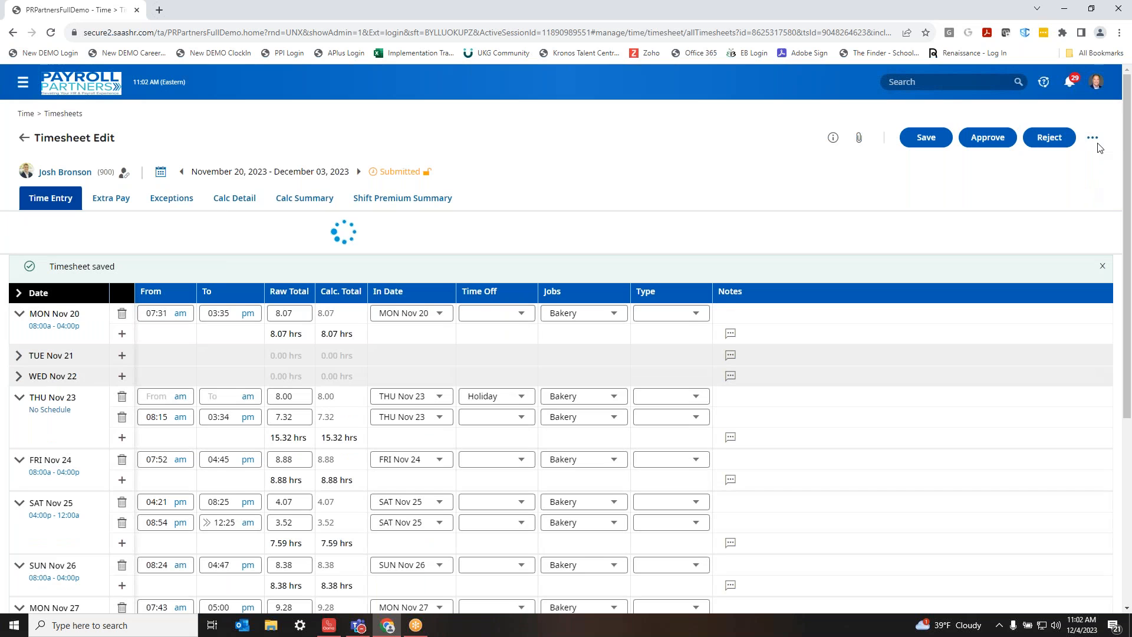
Examine the additional timesheet actions and the Daily Notes form for Thu Nov 23 without adding a note.
left_click(1093, 141)
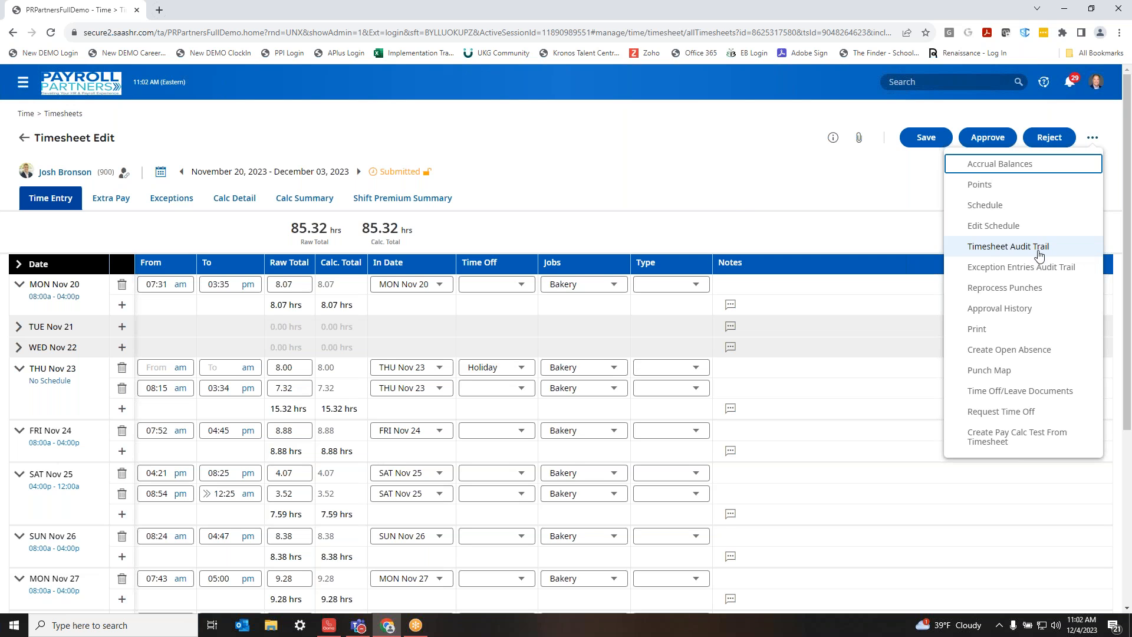
left_click(736, 210)
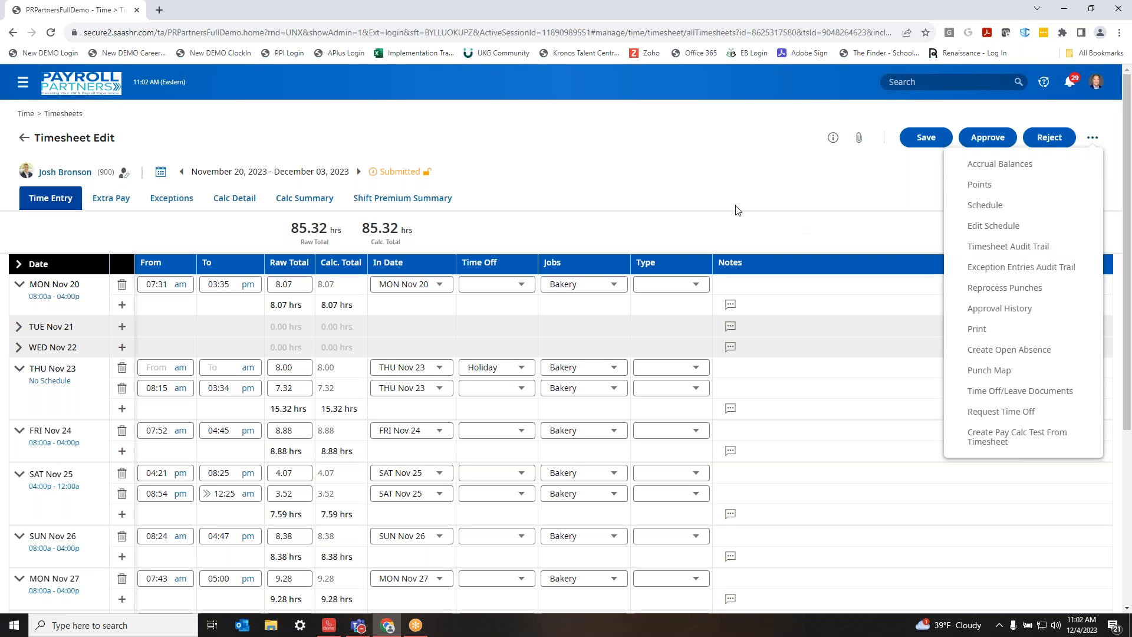
left_click(731, 409)
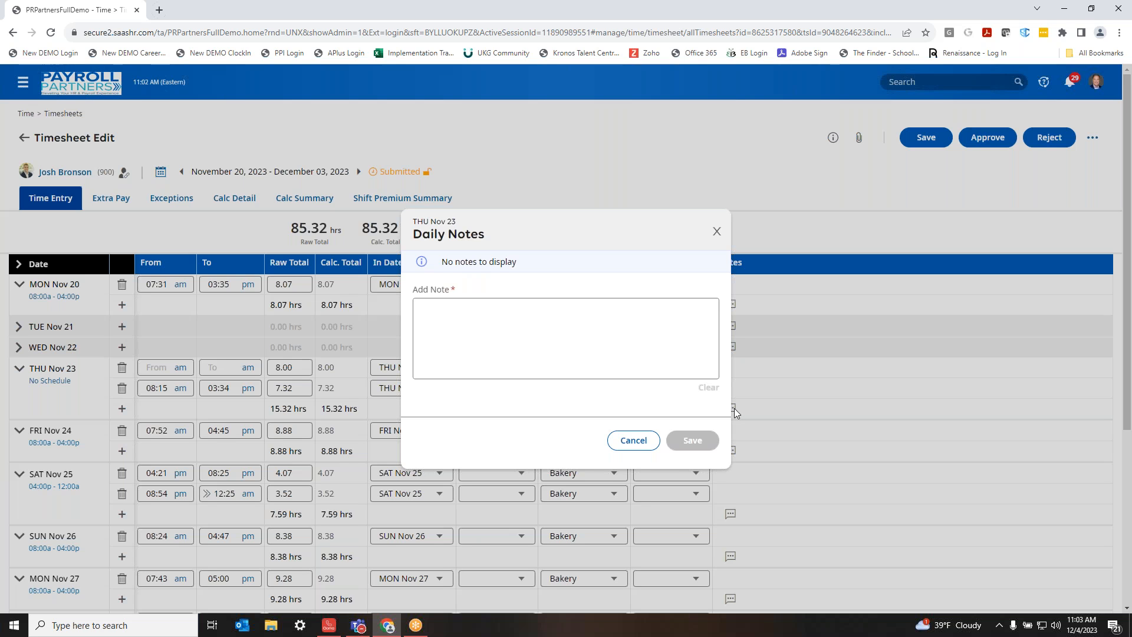
left_click(716, 231)
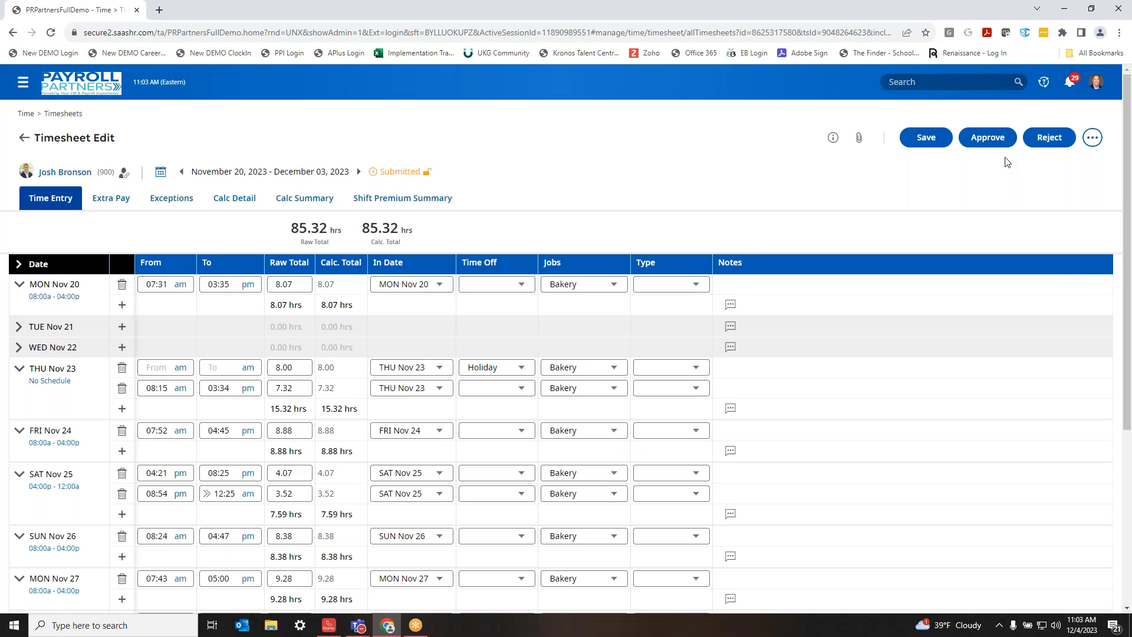
Approve the corrected timesheet for November 20 - December 03, 2023 and return to the Team dashboard.
left_click(987, 137)
key("Return")
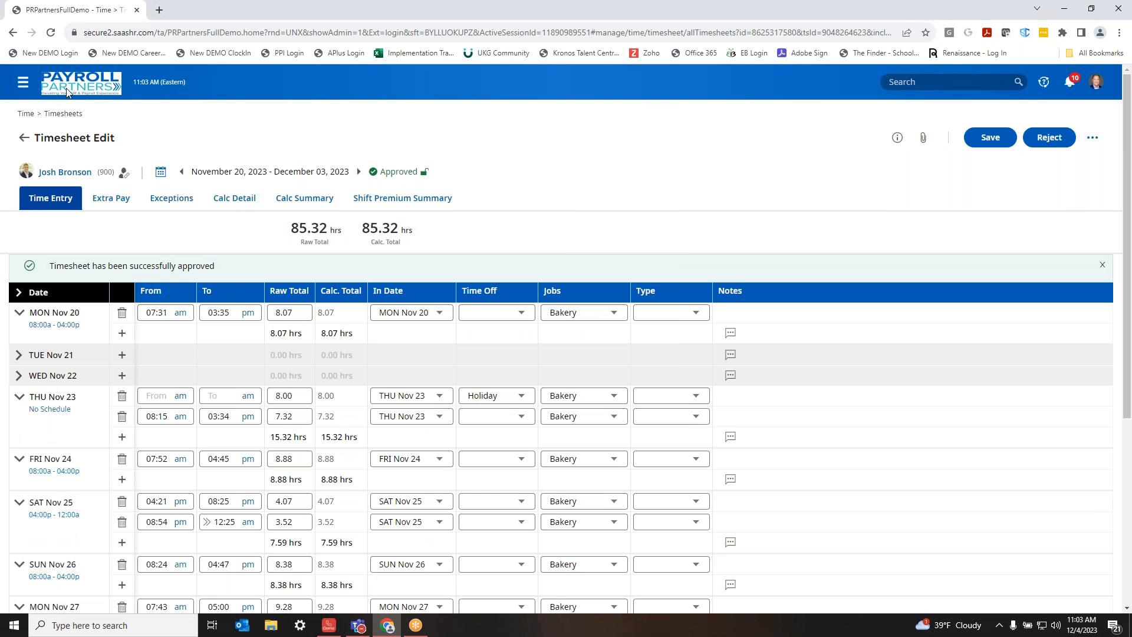
left_click(77, 86)
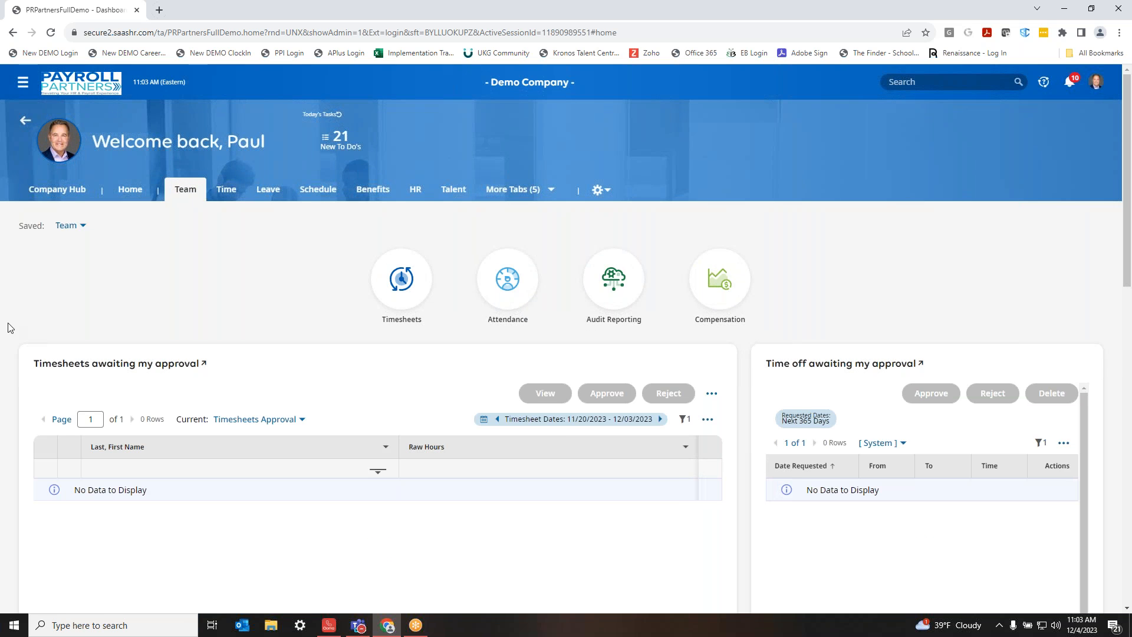
Examine the Attendance Board, Missing punches, Scheduled but Absent chart, and Exceptions list on the Team dashboard.
scroll(16, 321, "down", 9)
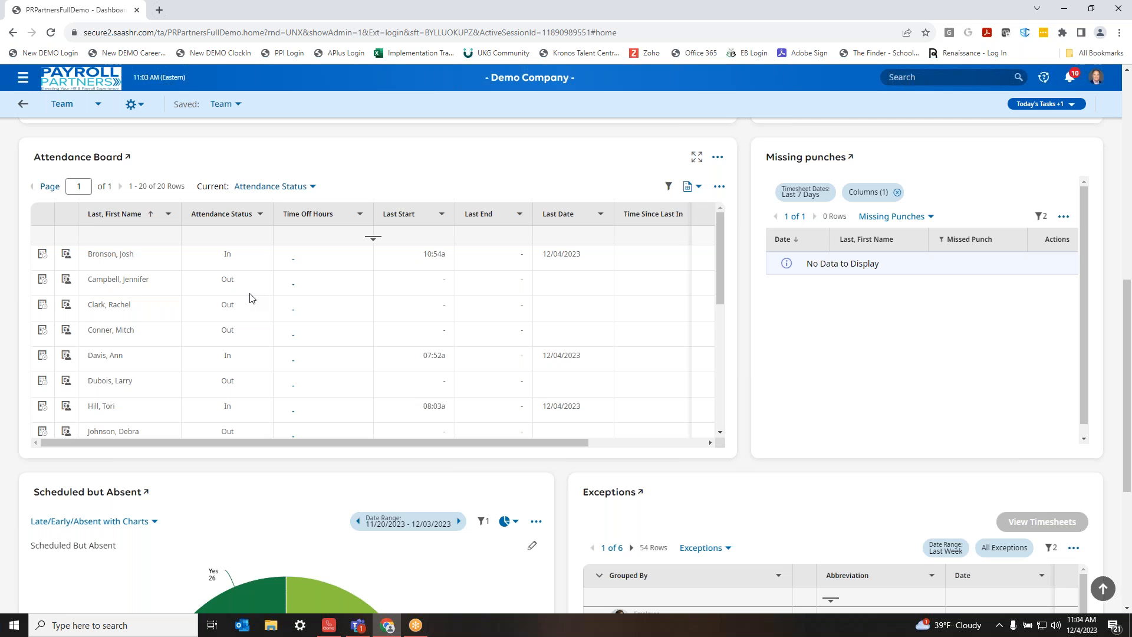
scroll(250, 297, "down", 5)
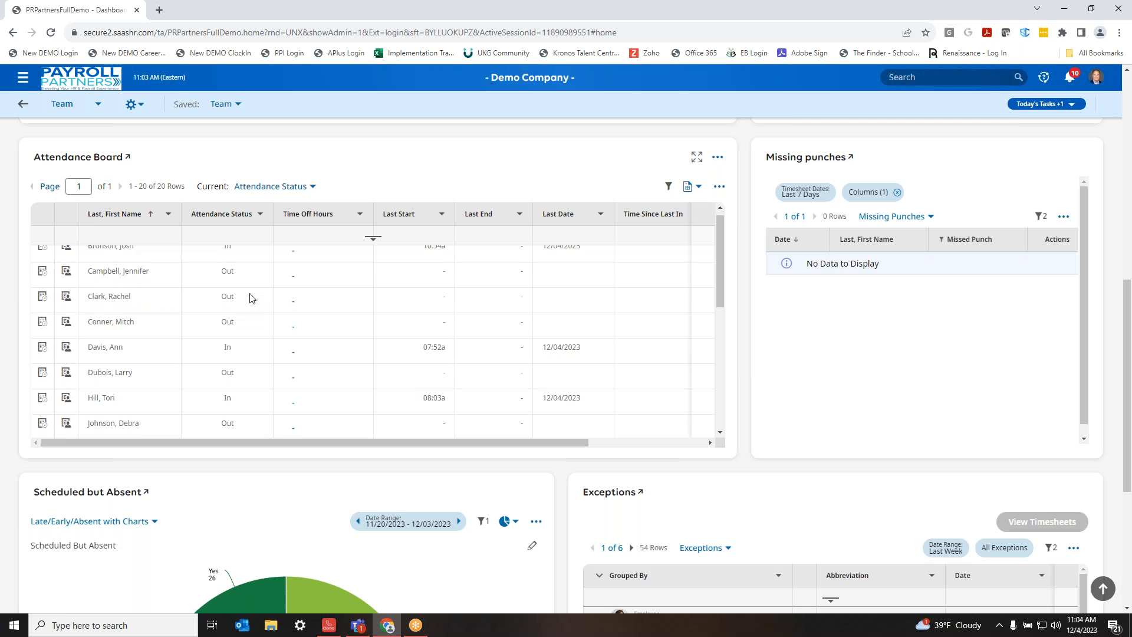
scroll(731, 431, "down", 1)
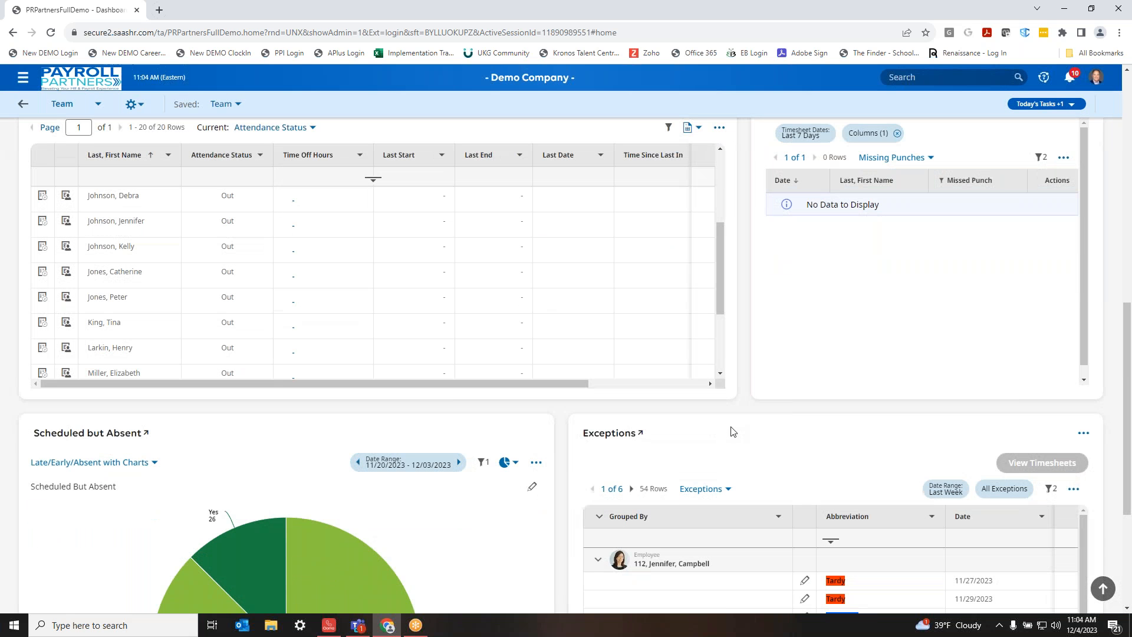
scroll(733, 429, "down", 4)
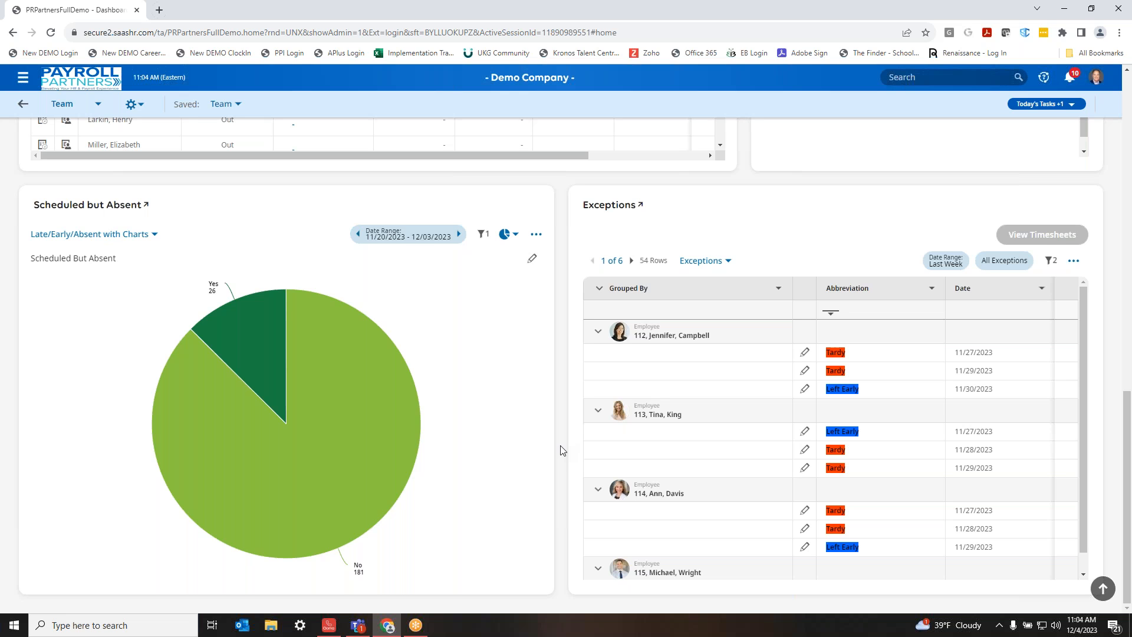
Sign out of the manager account and log in with the Pay Admin demo account, entering its password.
left_click(1096, 77)
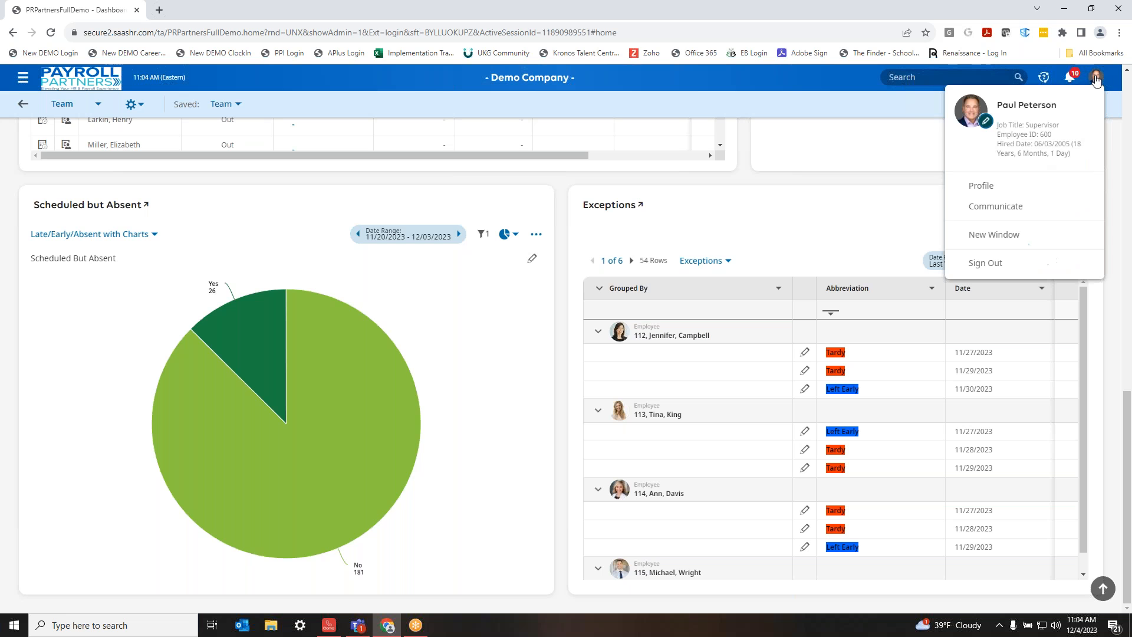
left_click(996, 268)
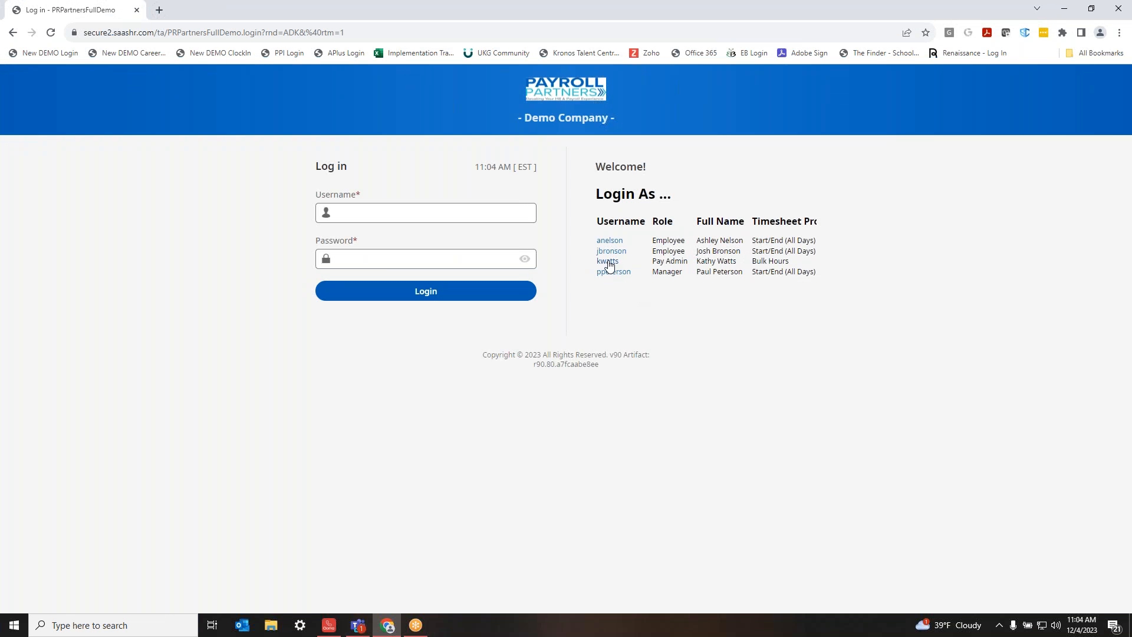
left_click(607, 260)
right_click(352, 257)
left_click(378, 354)
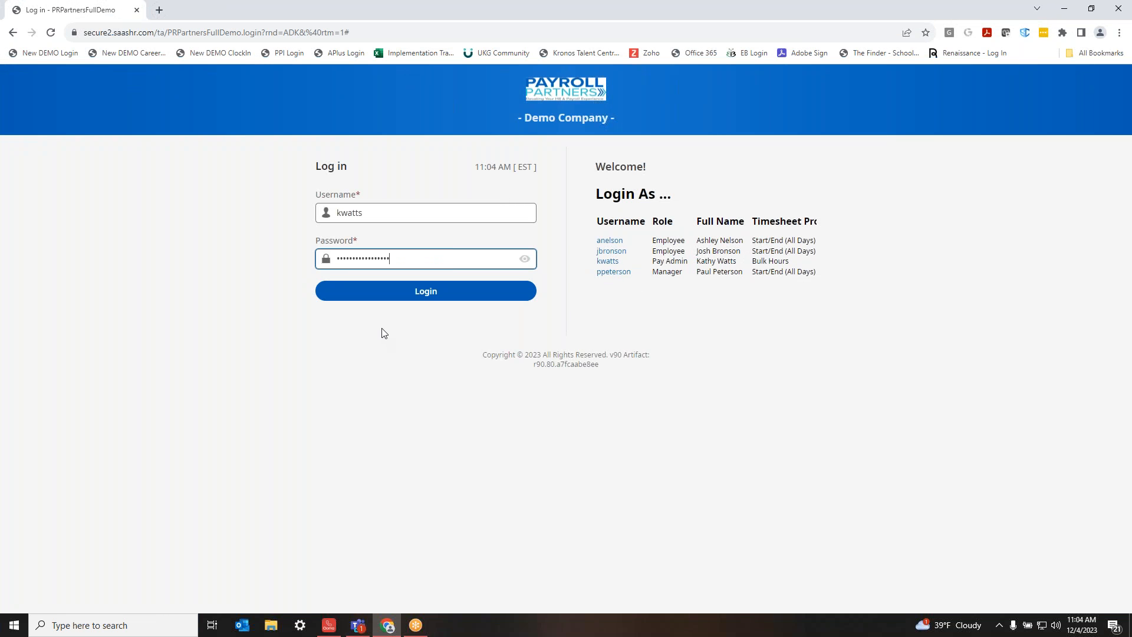
left_click(415, 295)
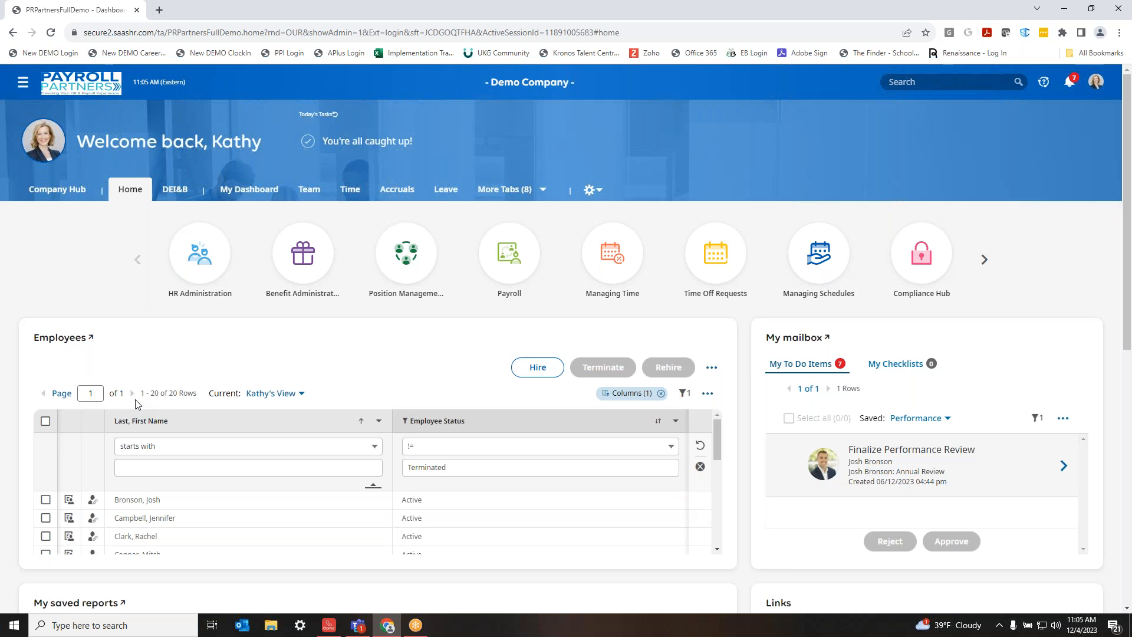
Open the Payroll Prep checklist for the open payroll Regular 12/08/2023.
mouse_move(500, 255)
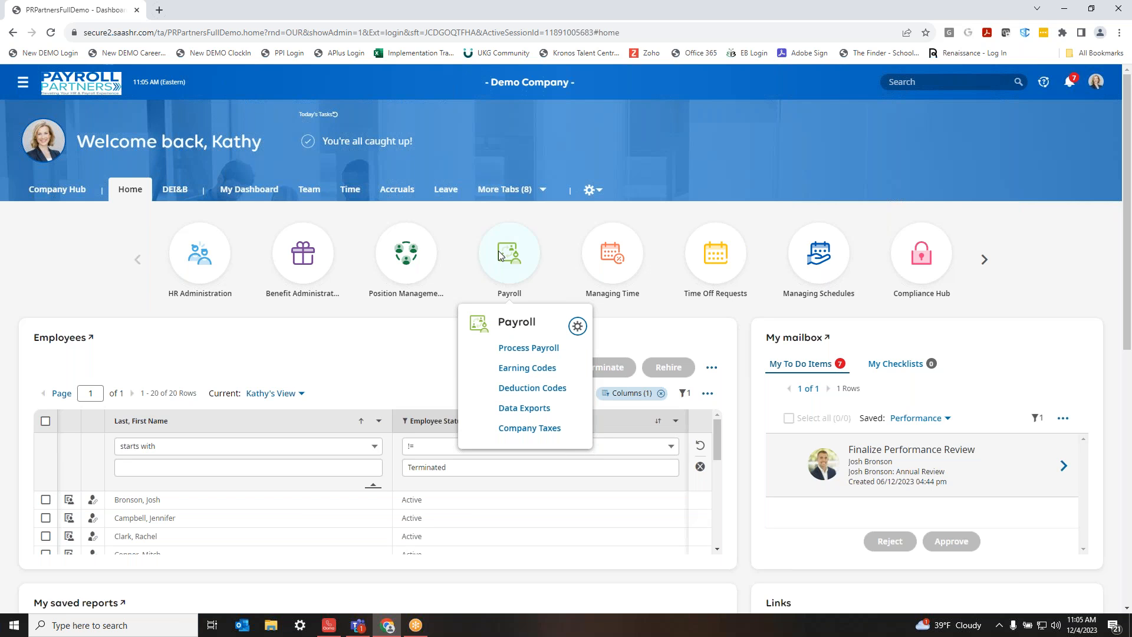
left_click(511, 349)
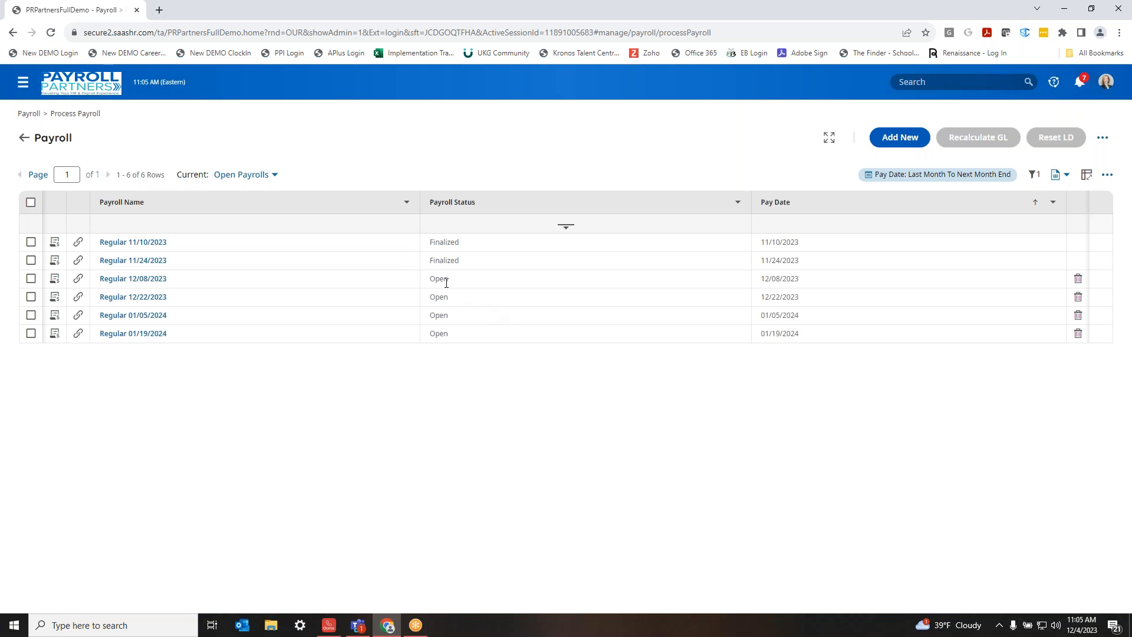
left_click(54, 277)
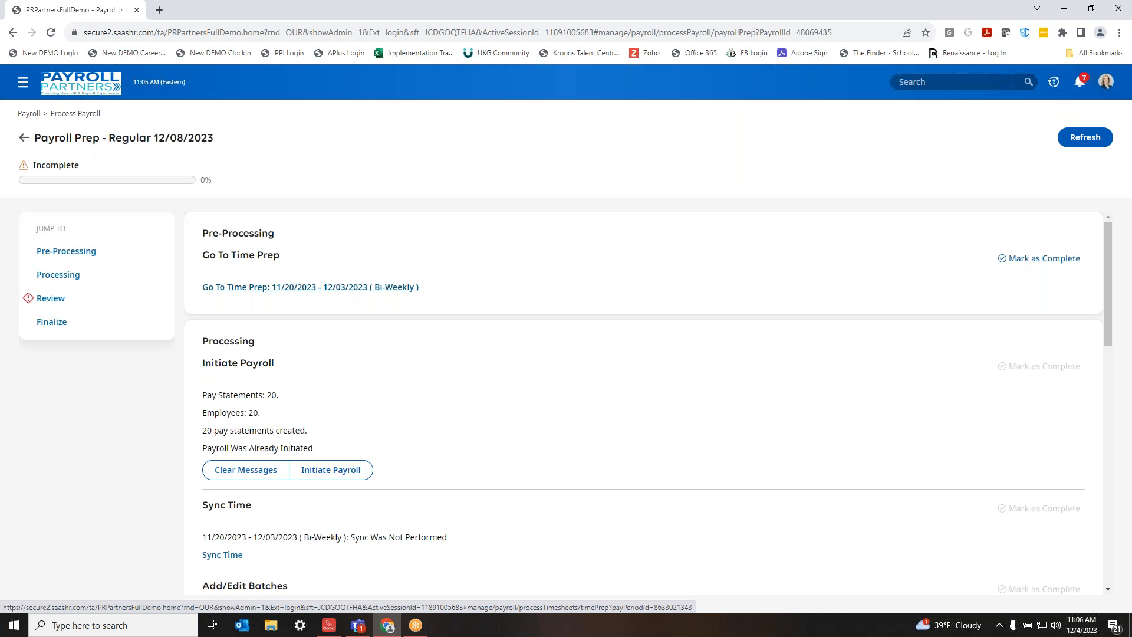
Go to Time Prep for the bi-weekly period 11/20/2023 - 12/03/2023, reapply pay calculations and process the records.
left_click(310, 287)
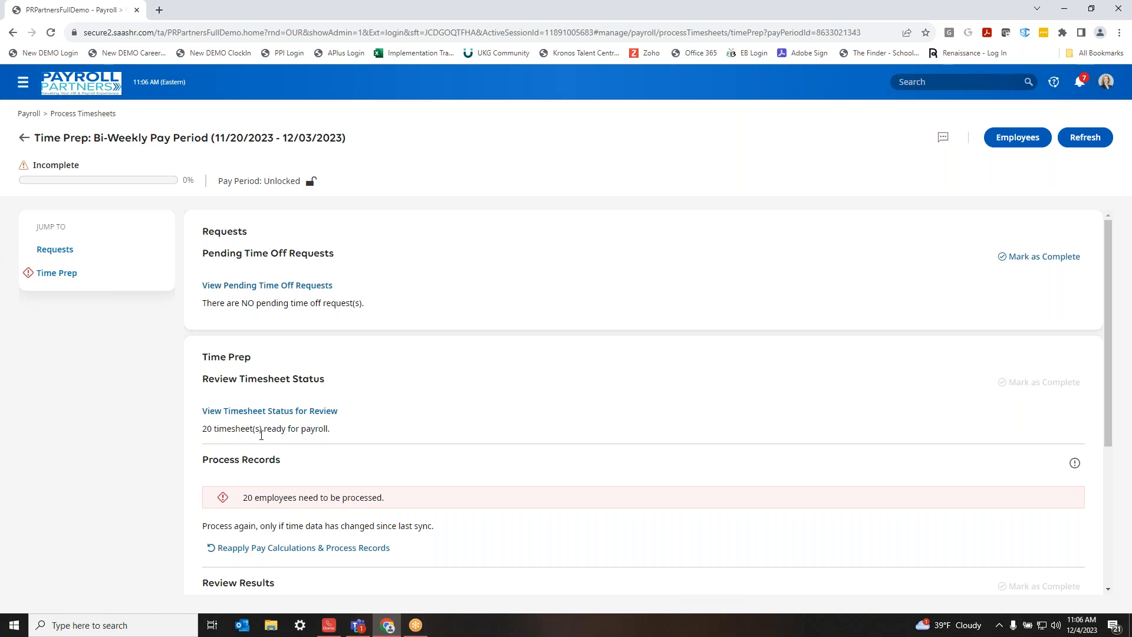
left_click(259, 553)
left_click(659, 367)
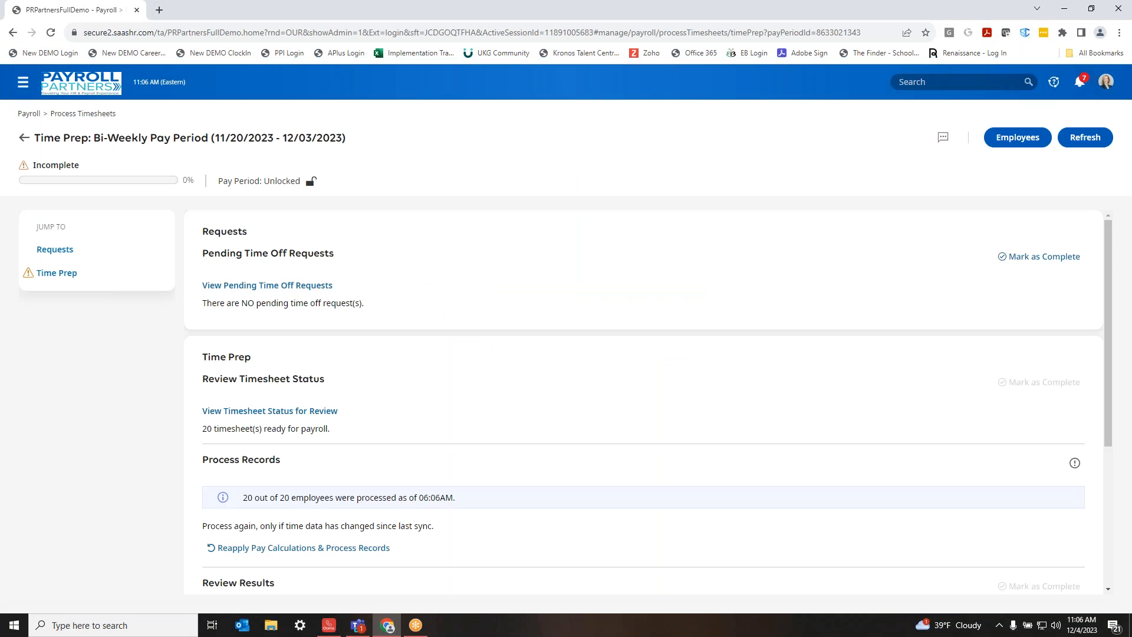
Lock the bi-weekly pay period 11/20/2023 - 12/03/2023 and confirm the lock.
scroll(520, 470, "down", 3)
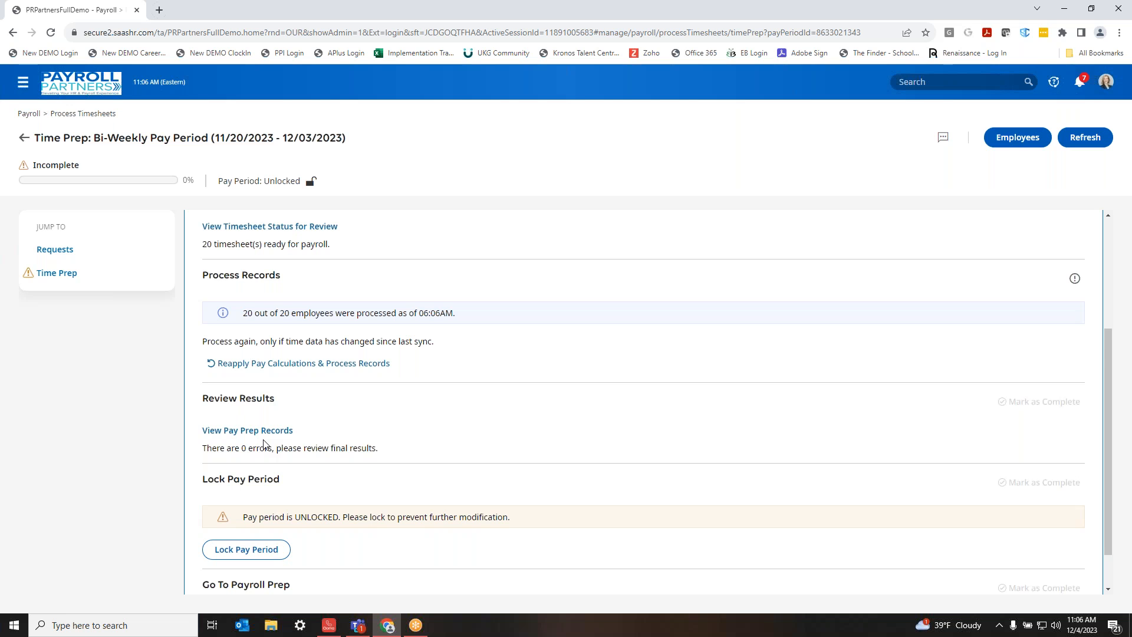
scroll(278, 450, "down", 1)
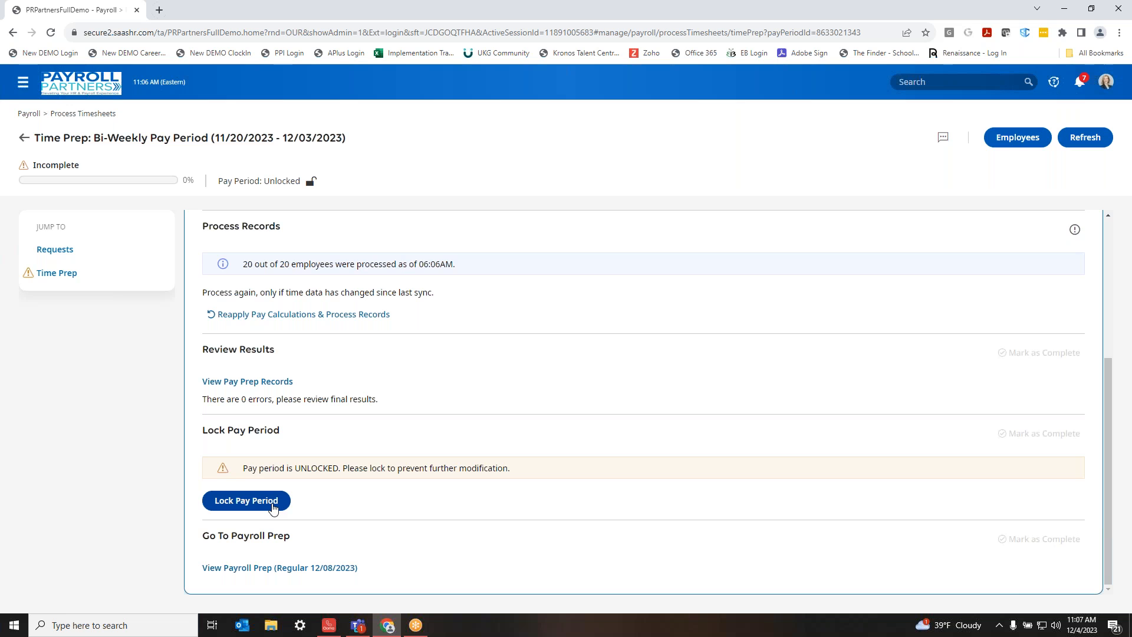
left_click(273, 506)
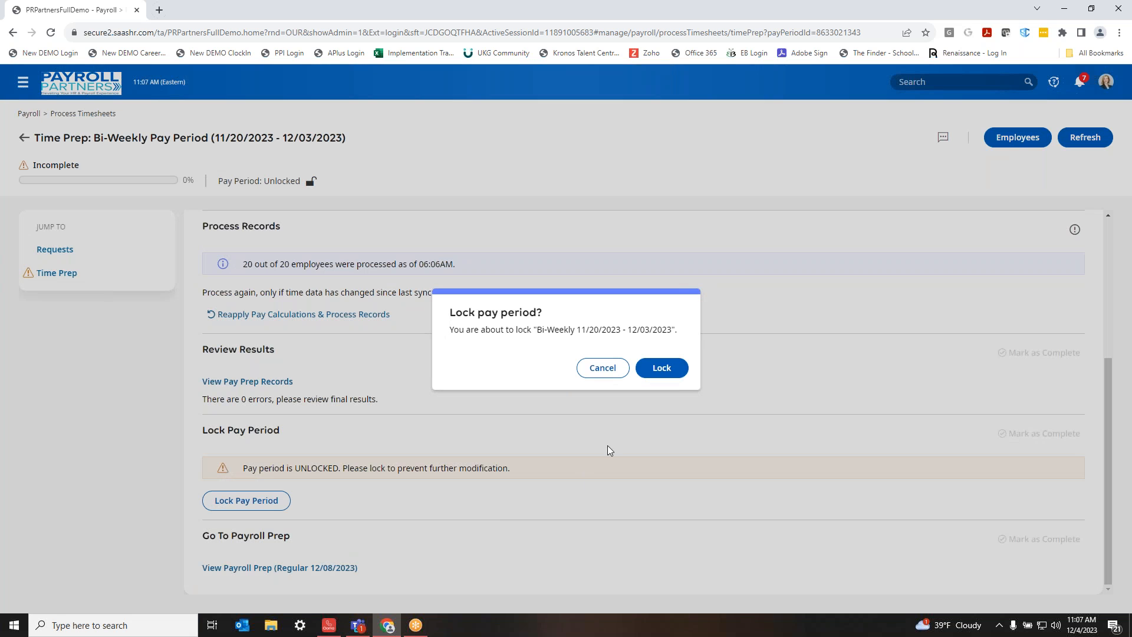
left_click(662, 369)
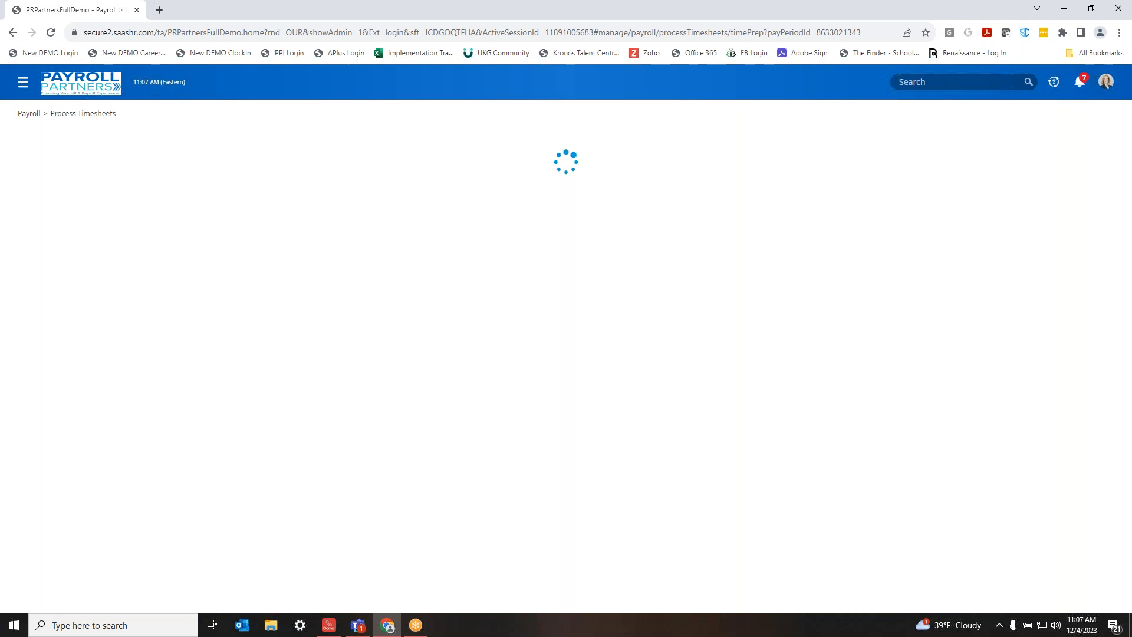
Proceed from Time Prep to Payroll Prep for Regular 12/08/2023 and open its Regular Earnings batch for editing.
scroll(657, 374, "down", 3)
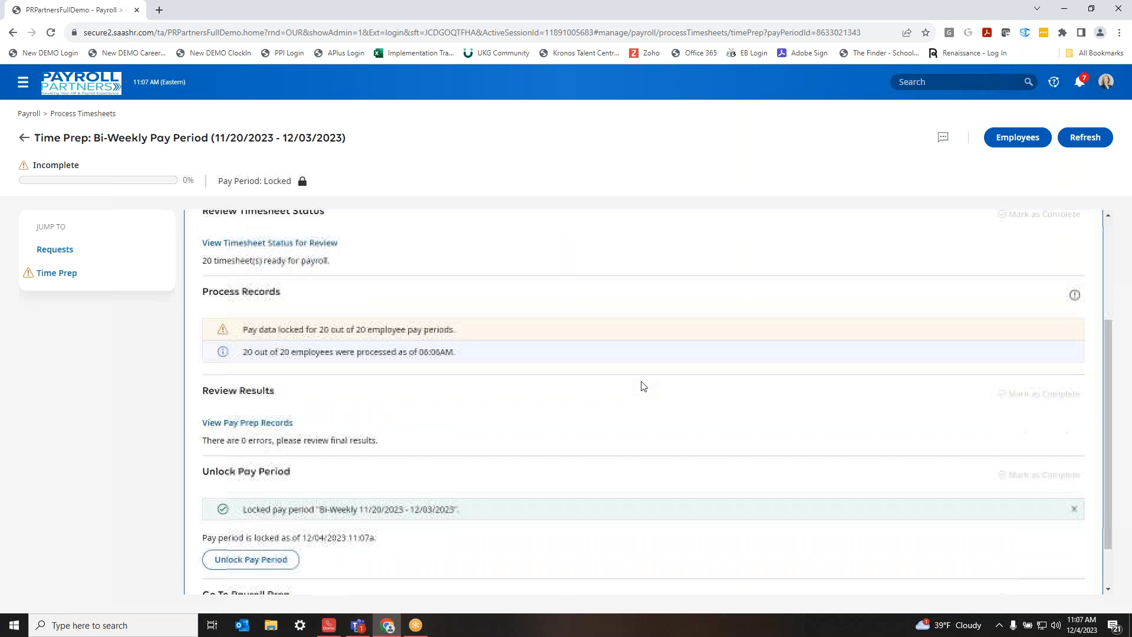
scroll(485, 446, "down", 1)
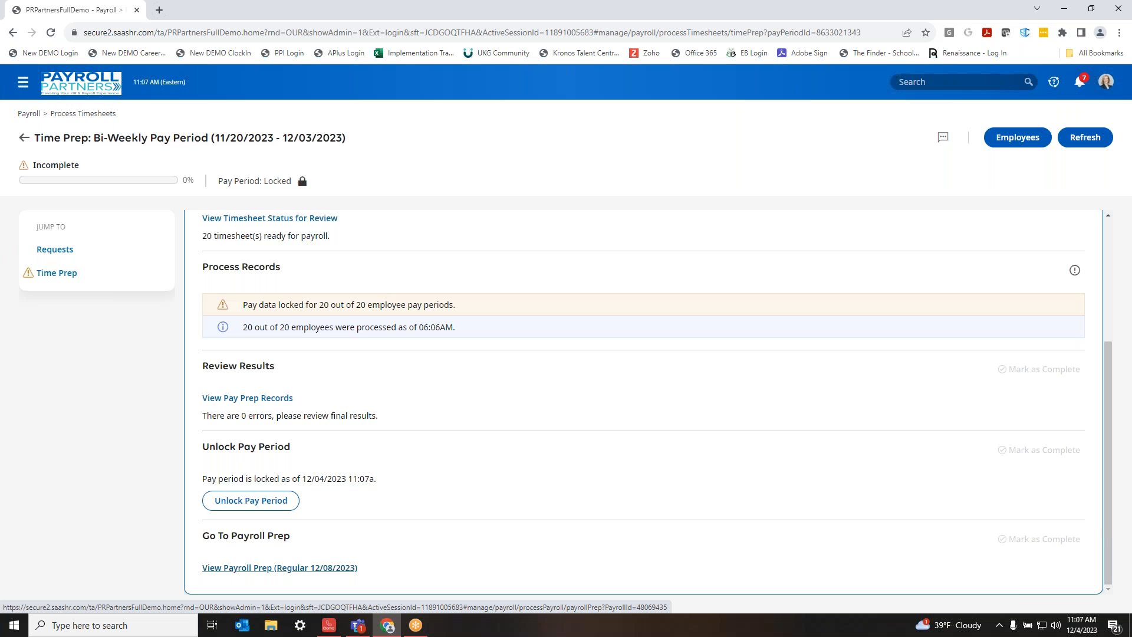
left_click(279, 567)
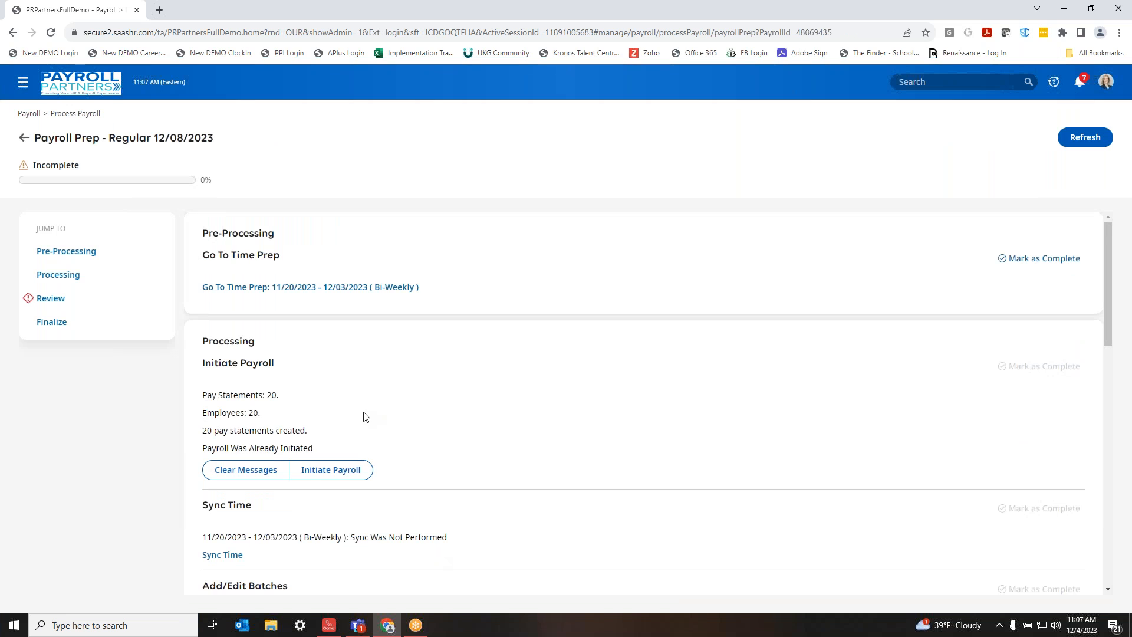
left_click(349, 473)
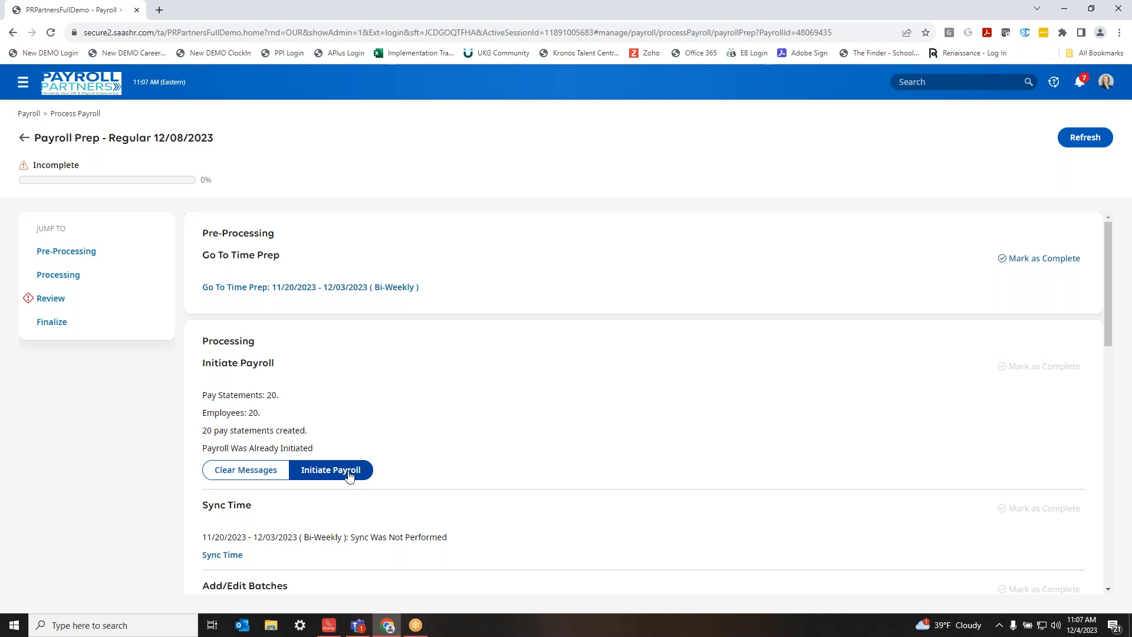
scroll(336, 473, "down", 3)
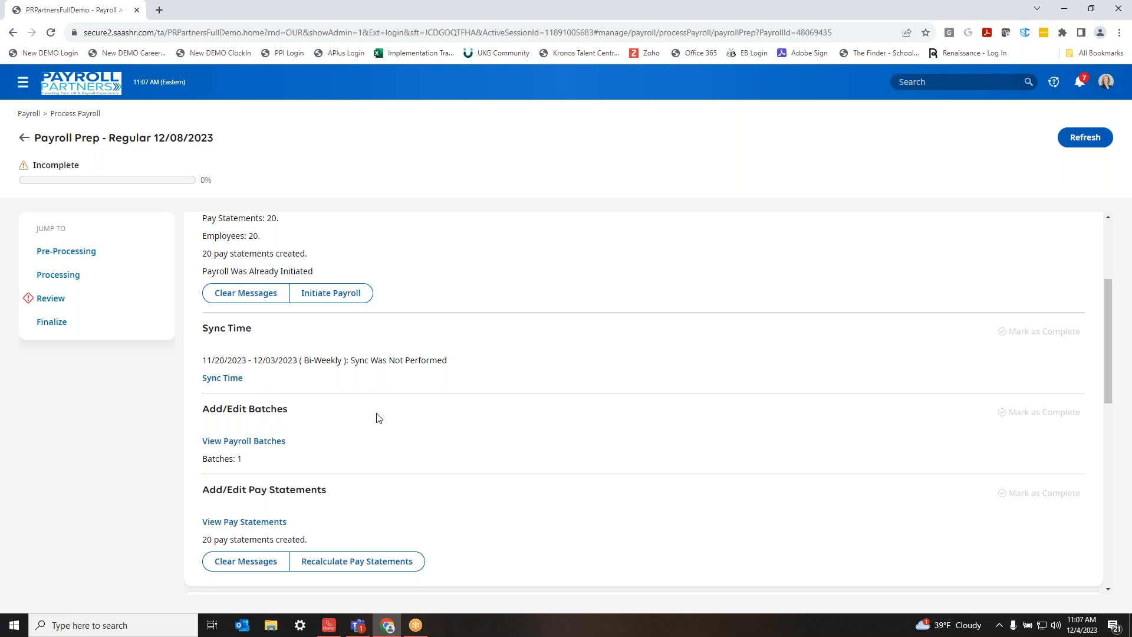
left_click(278, 448)
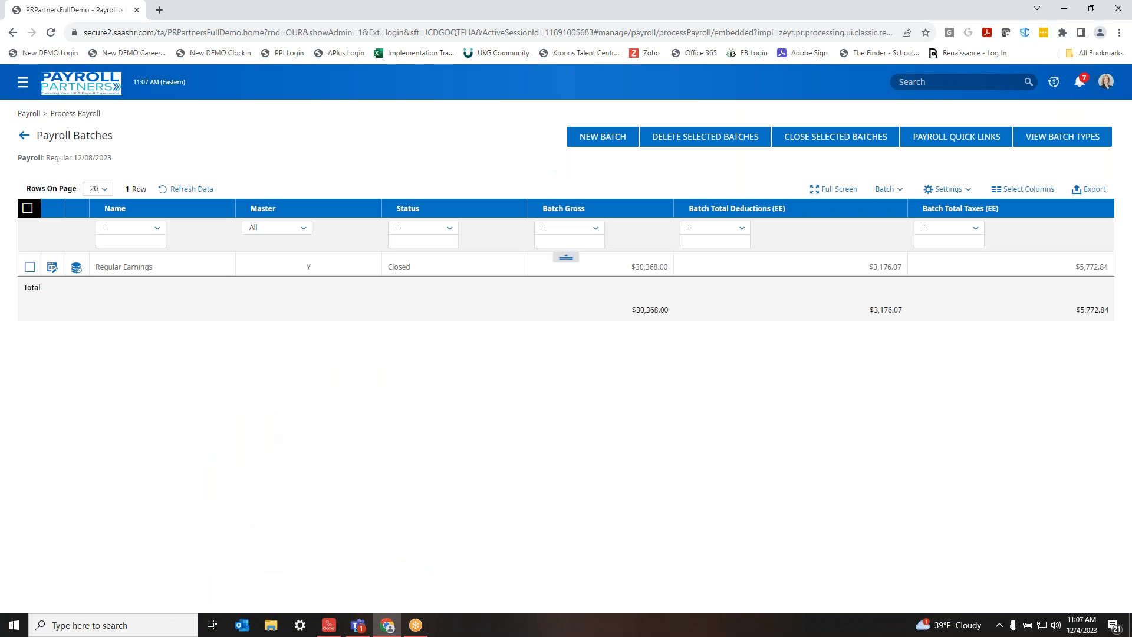
left_click(52, 267)
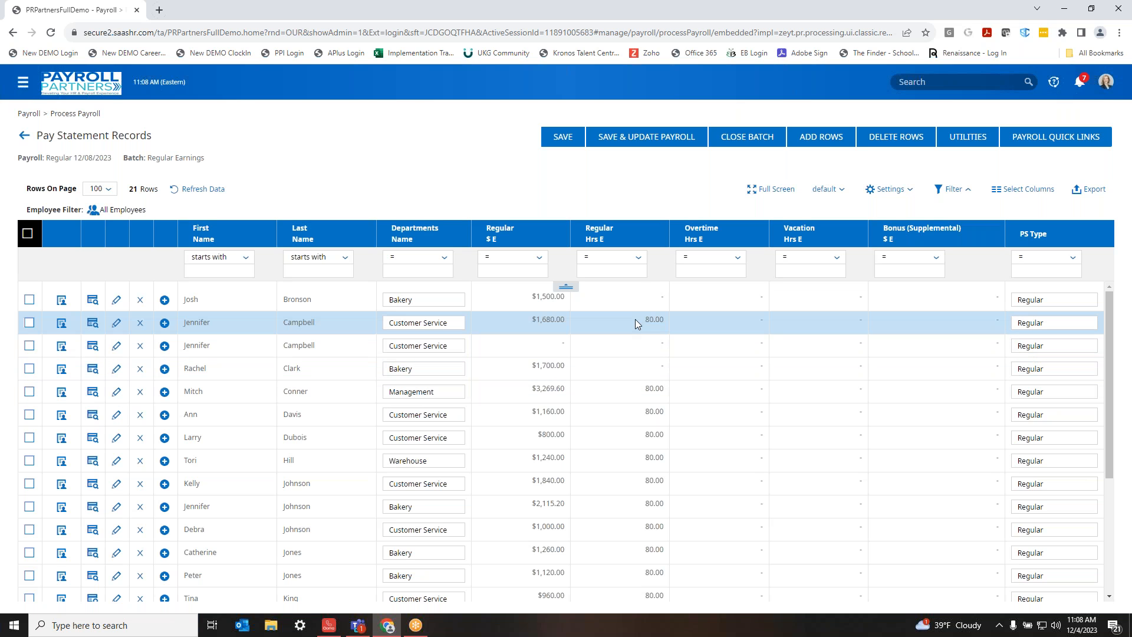
Enter a $200 supplemental bonus for the first Customer Service employee, then save and update the payroll with the batch edits.
left_click(949, 323)
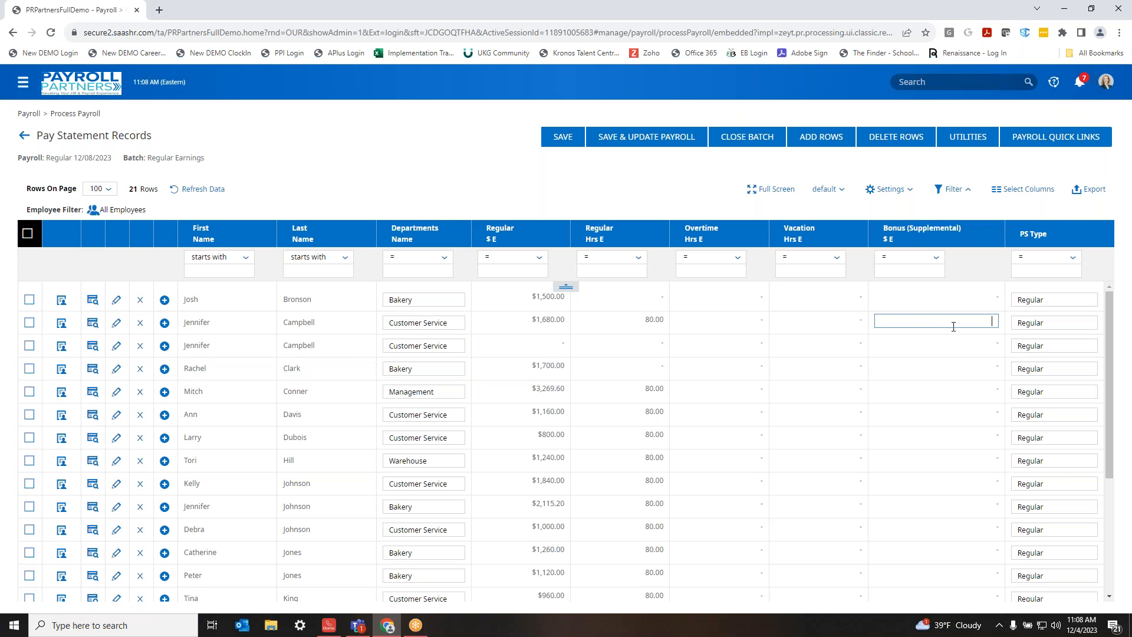
type("200")
left_click(671, 146)
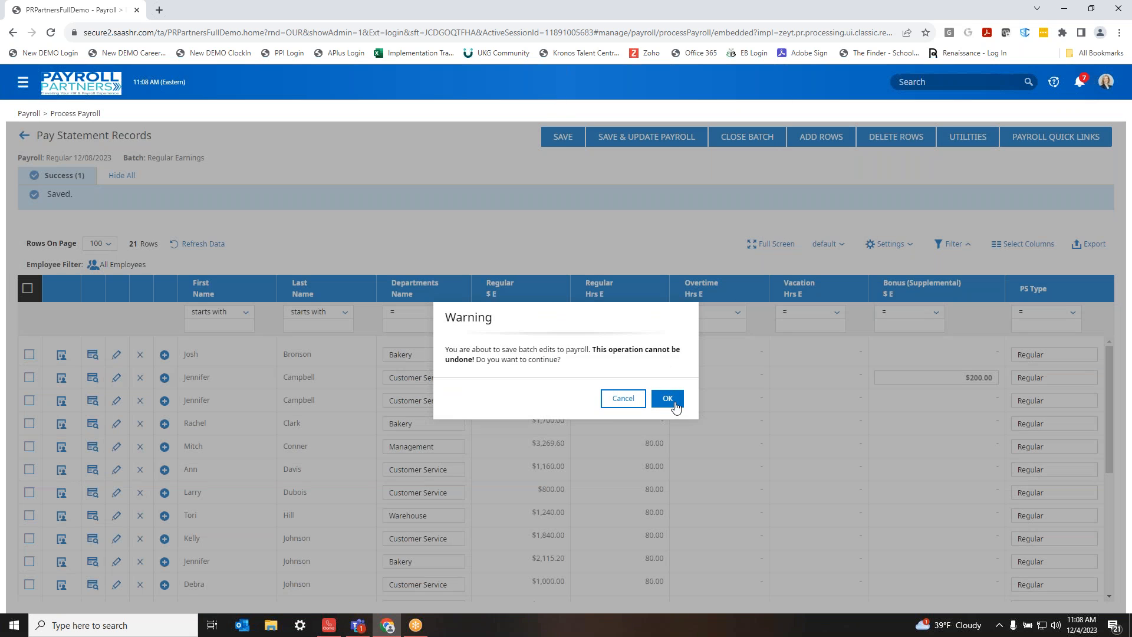
left_click(667, 393)
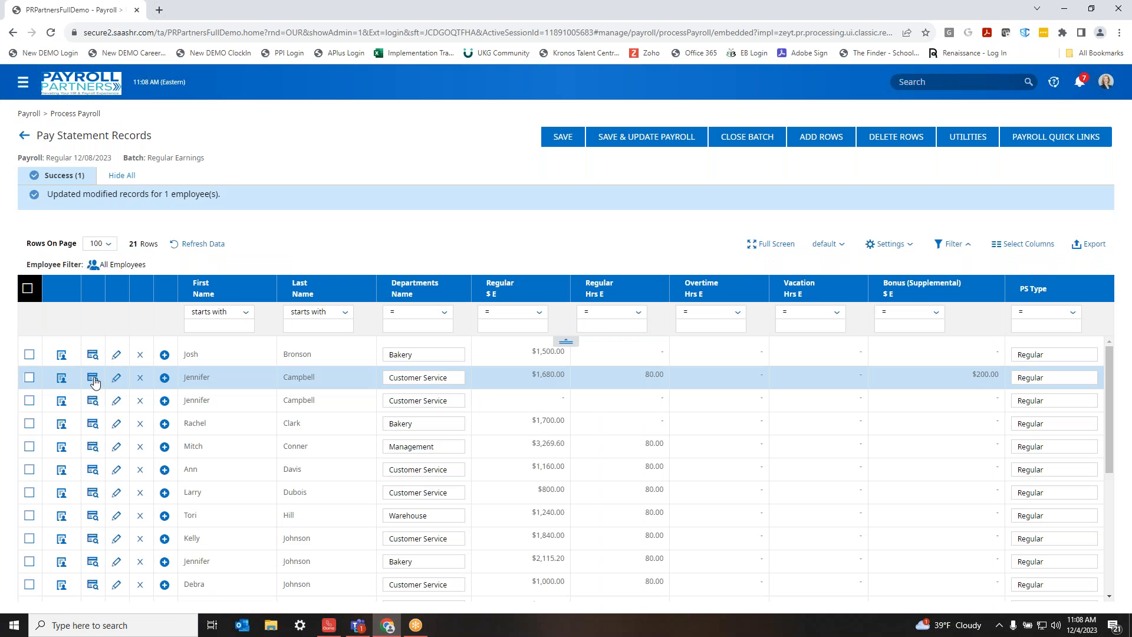
Preview the pay statement of the employee given the bonus, then close the Regular Earnings batch.
left_click(93, 378)
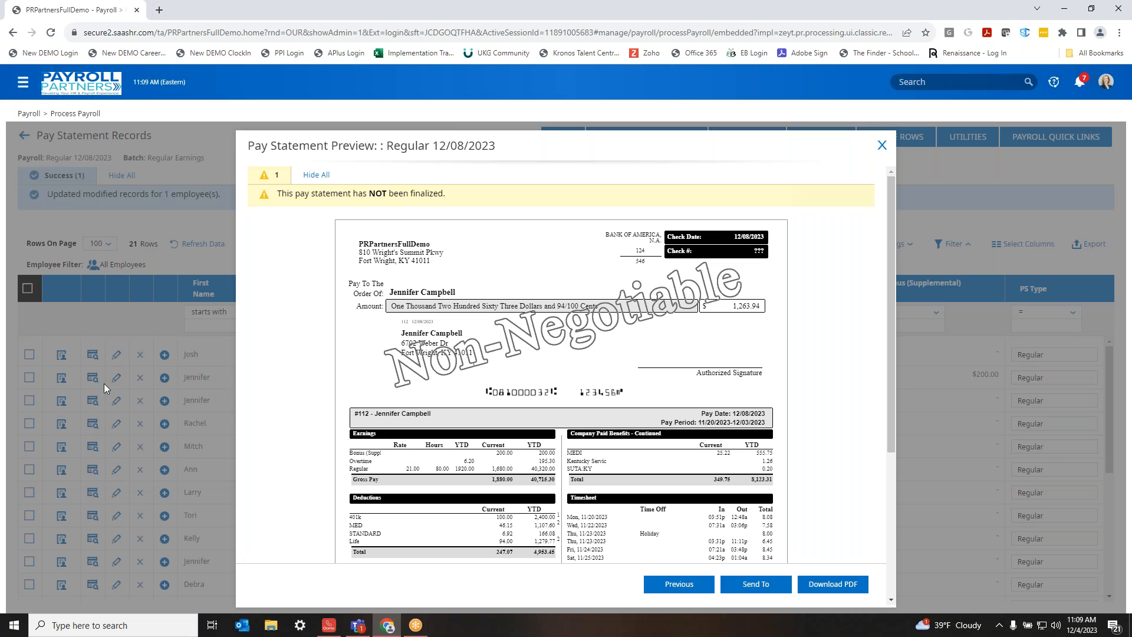
left_click(881, 145)
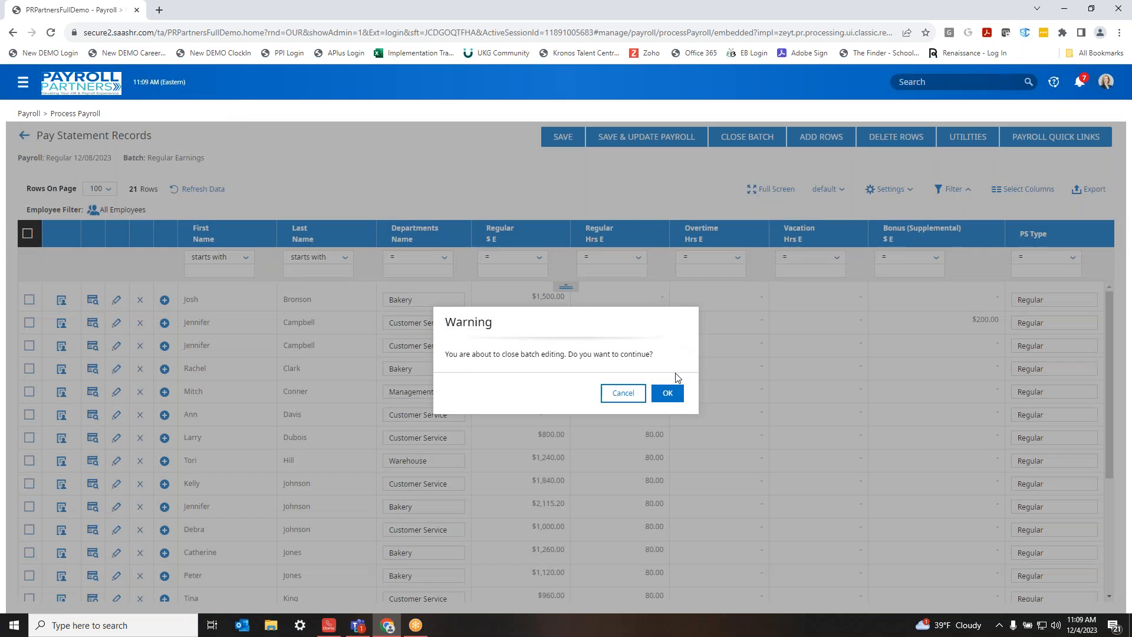
left_click(666, 390)
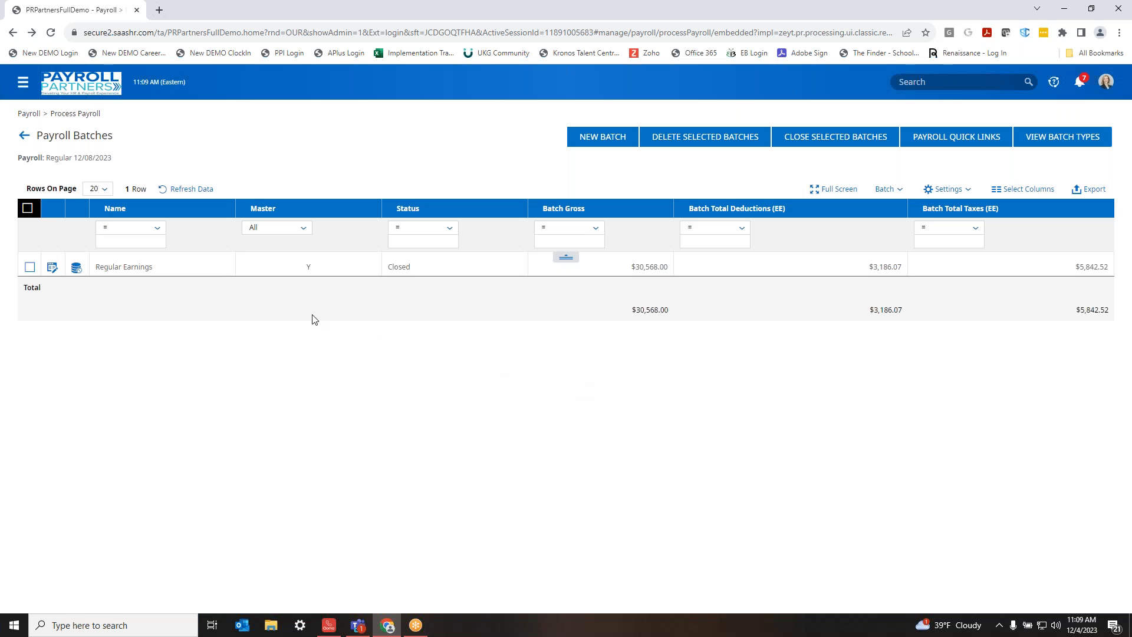
Return to Payroll Prep, open the unresolved payroll alerts, and mark the employee bonus reminder as completed.
left_click(25, 135)
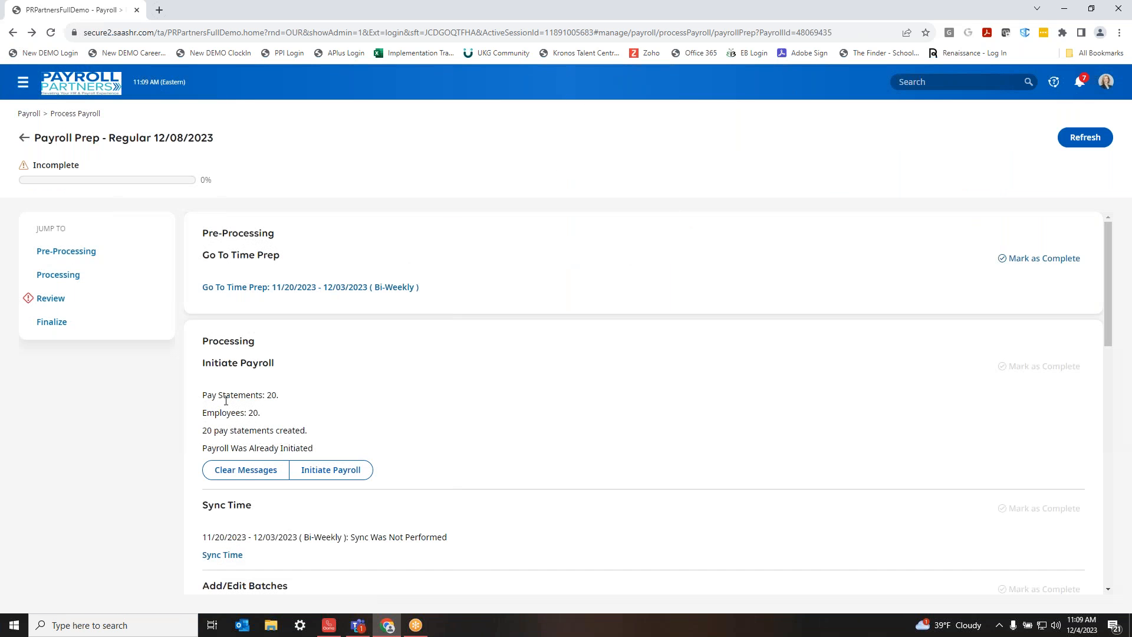
scroll(307, 435, "down", 1)
scroll(307, 435, "down", 5)
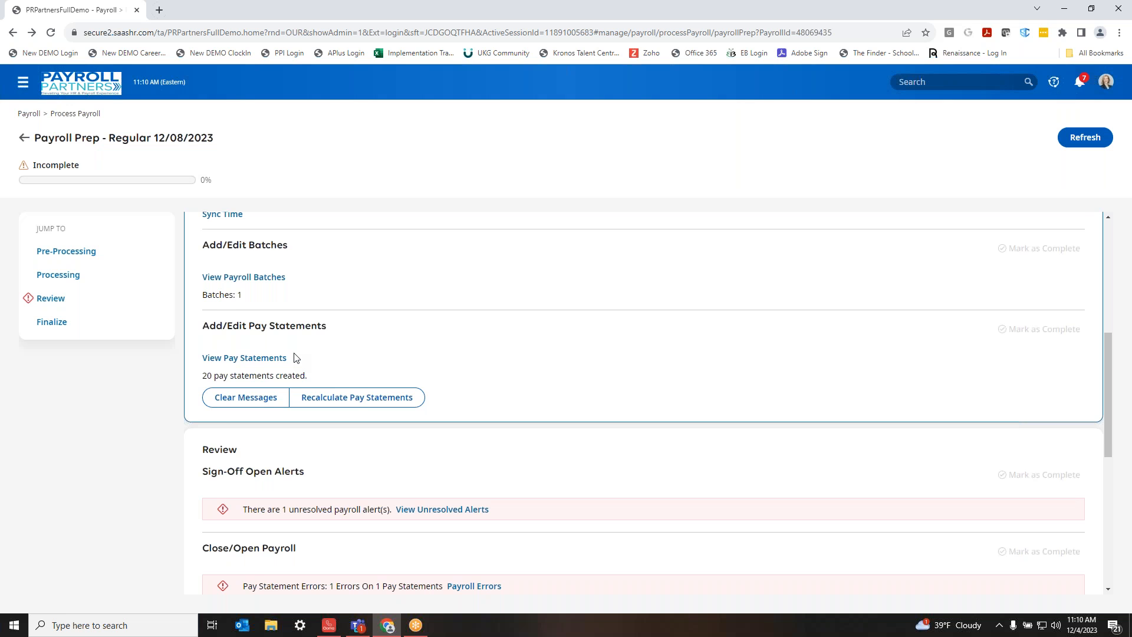
scroll(296, 358, "down", 1)
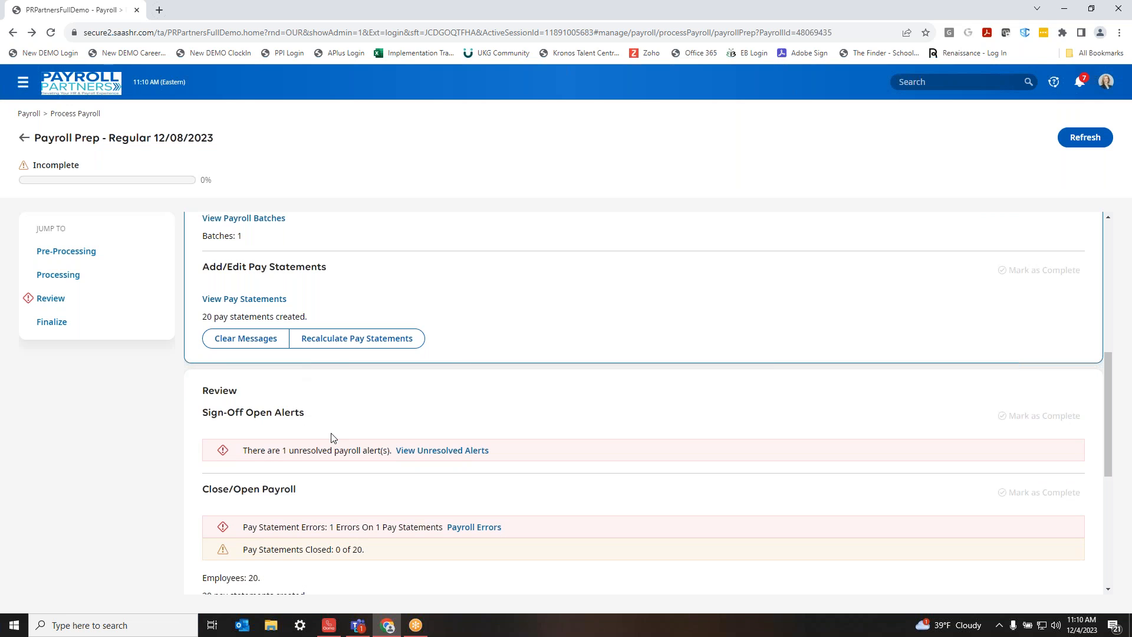
left_click(448, 452)
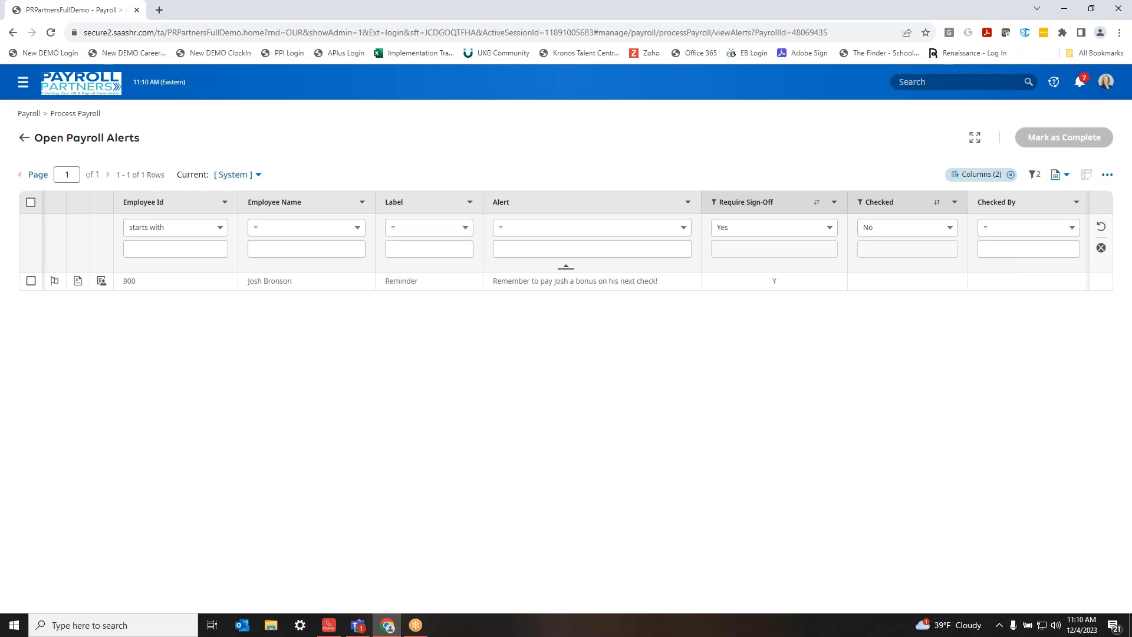
left_click(55, 286)
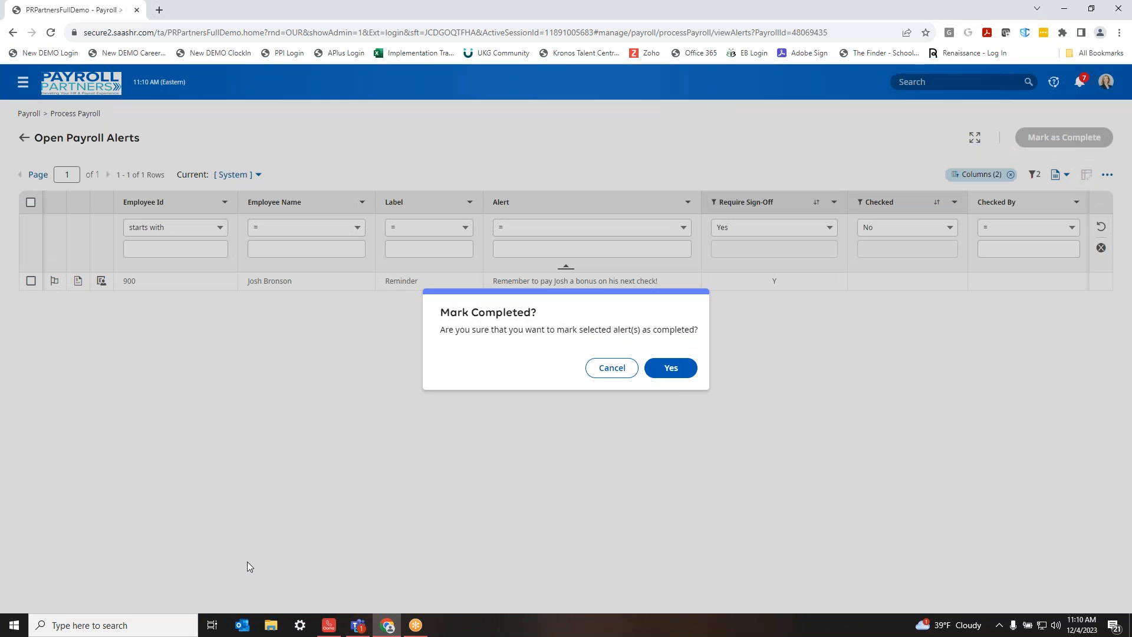
left_click(671, 369)
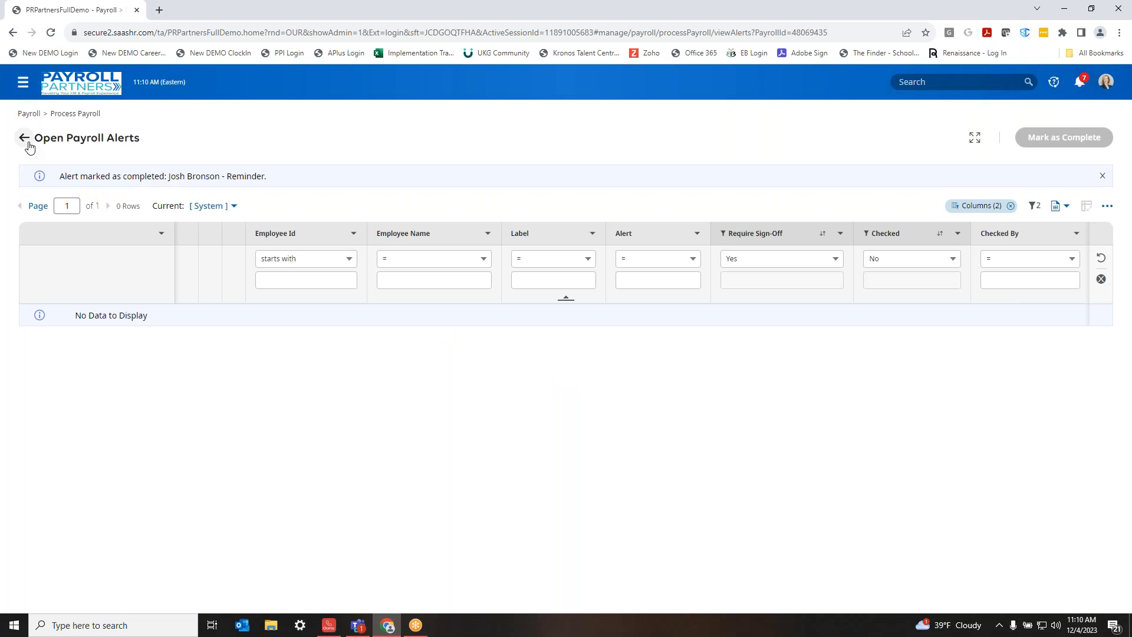
Go back to Payroll Prep and close the Regular 12/08/2023 payroll, locking its pay statements.
left_click(24, 138)
scroll(427, 408, "down", 10)
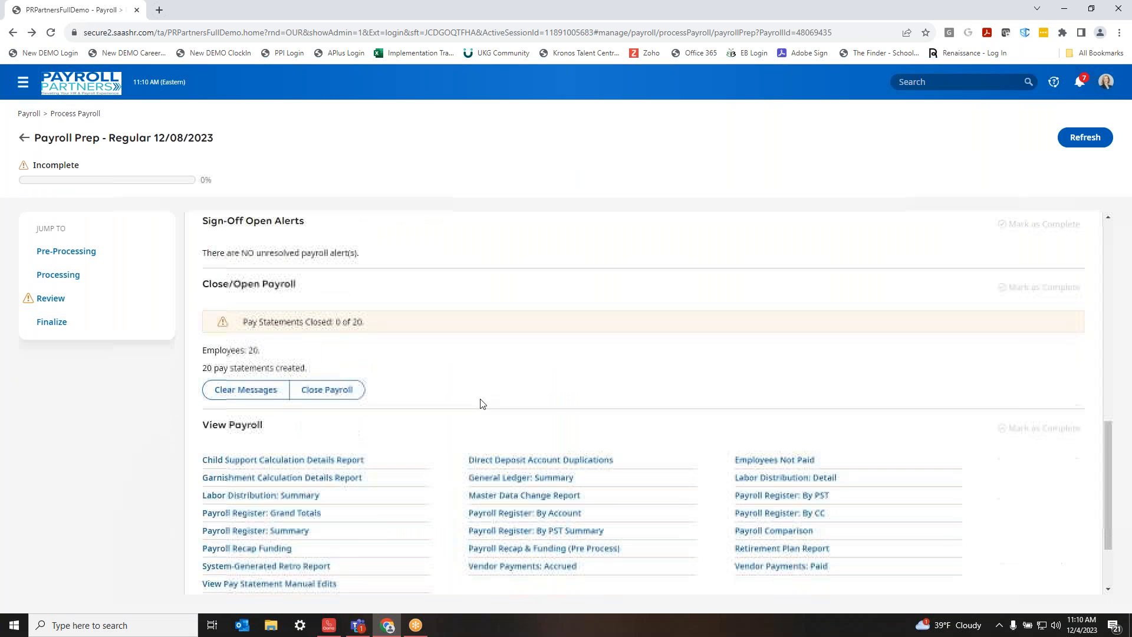
left_click(339, 391)
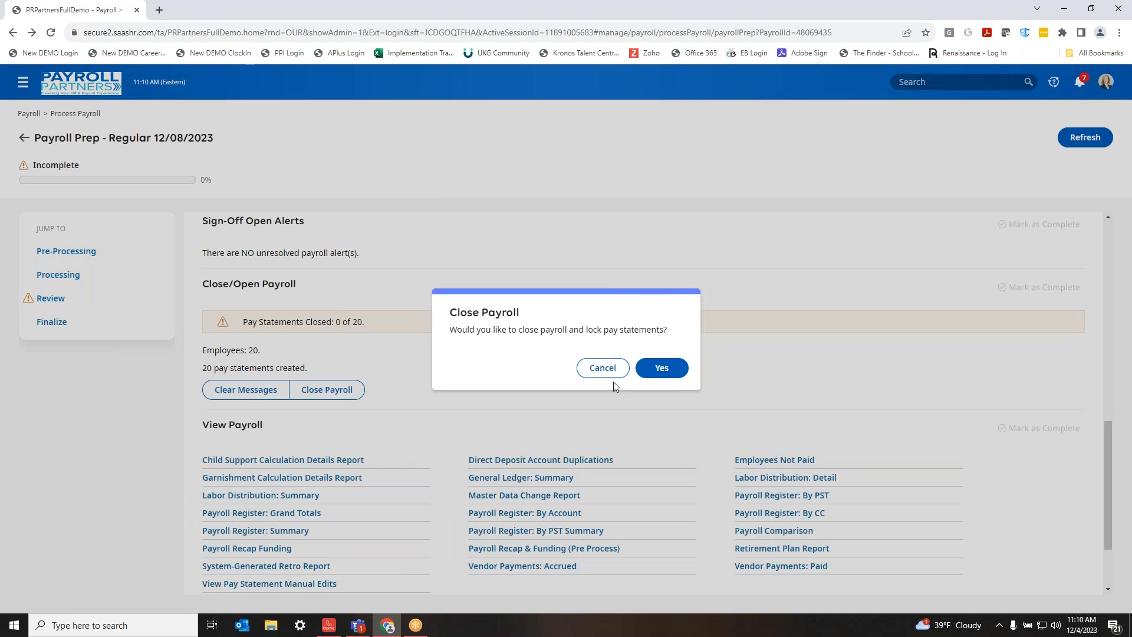
left_click(642, 370)
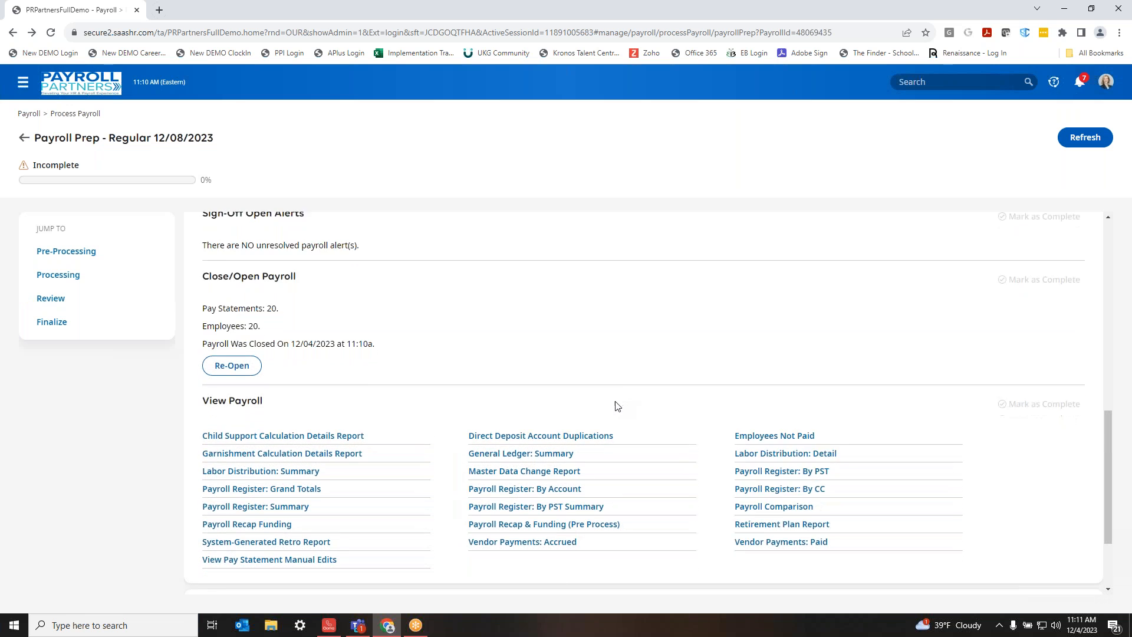
Review the Payroll Register by PST report for the Regular 12/08/2023 payroll, then return to Payroll Prep.
scroll(615, 406, "down", 2)
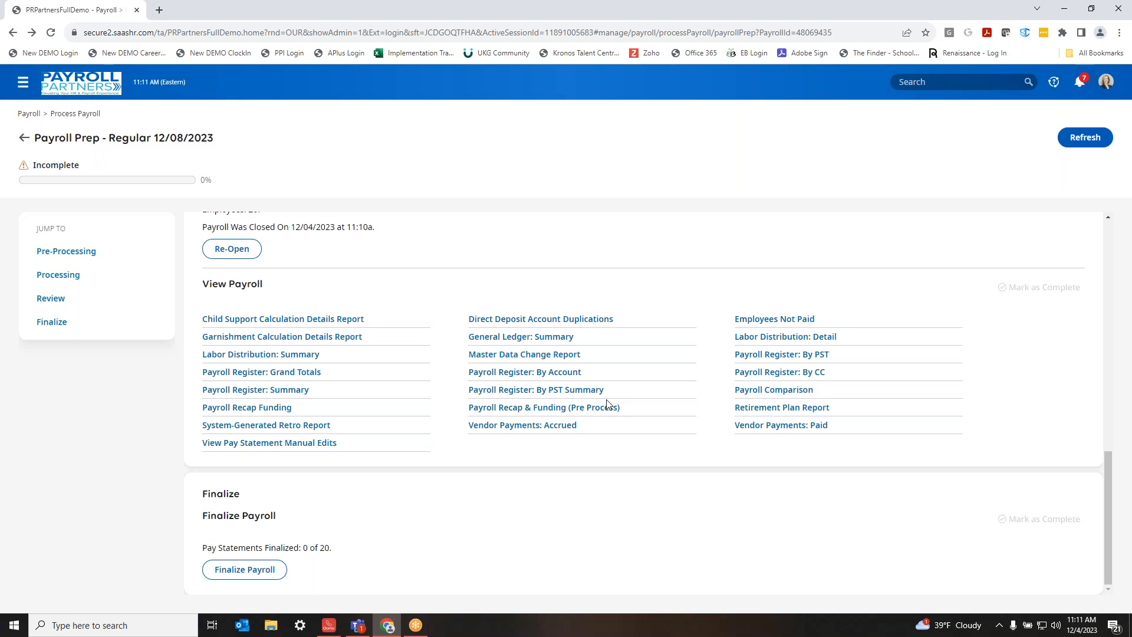
left_click(756, 356)
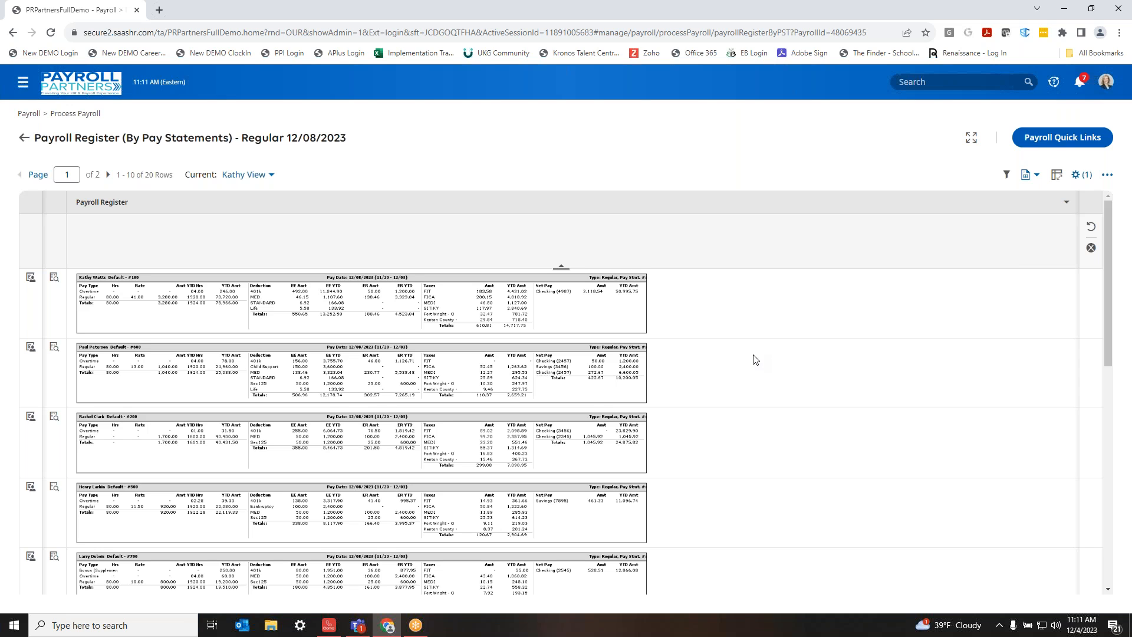
left_click(24, 138)
Review the Payroll Recap Funding report for the Regular 12/08/2023 payroll, then go back to Payroll Prep.
scroll(613, 471, "down", 8)
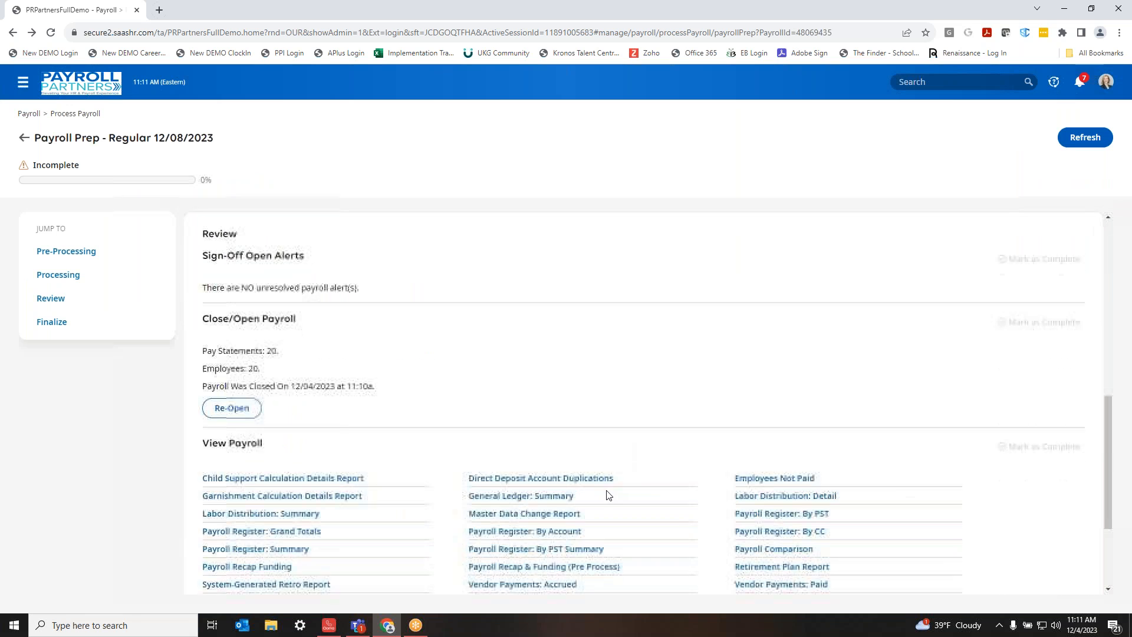
scroll(609, 495, "down", 3)
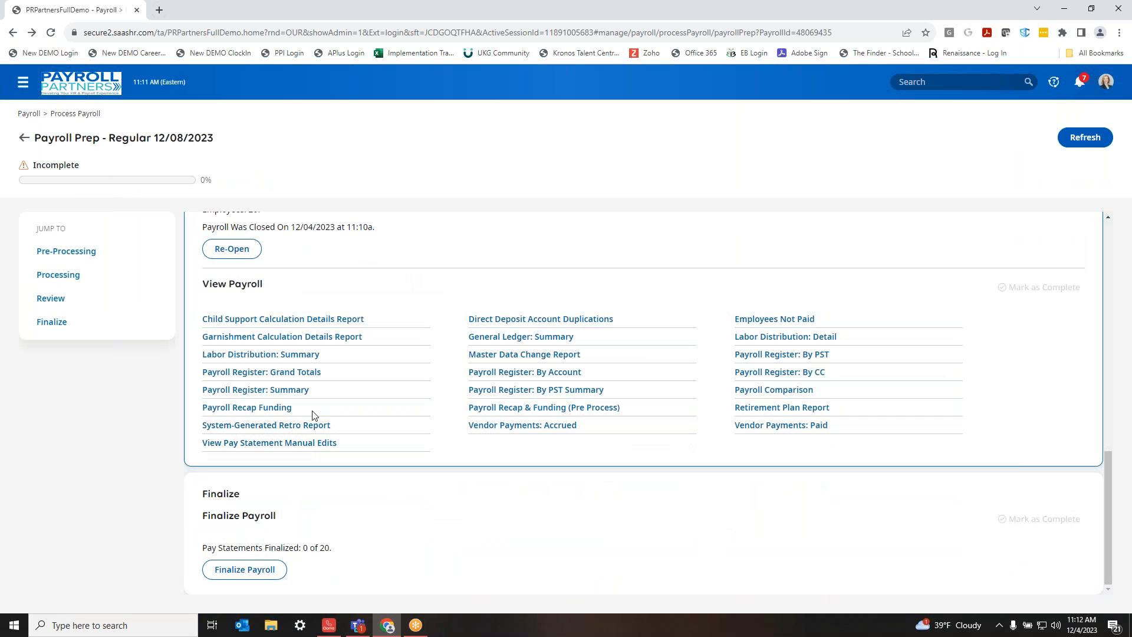
left_click(280, 411)
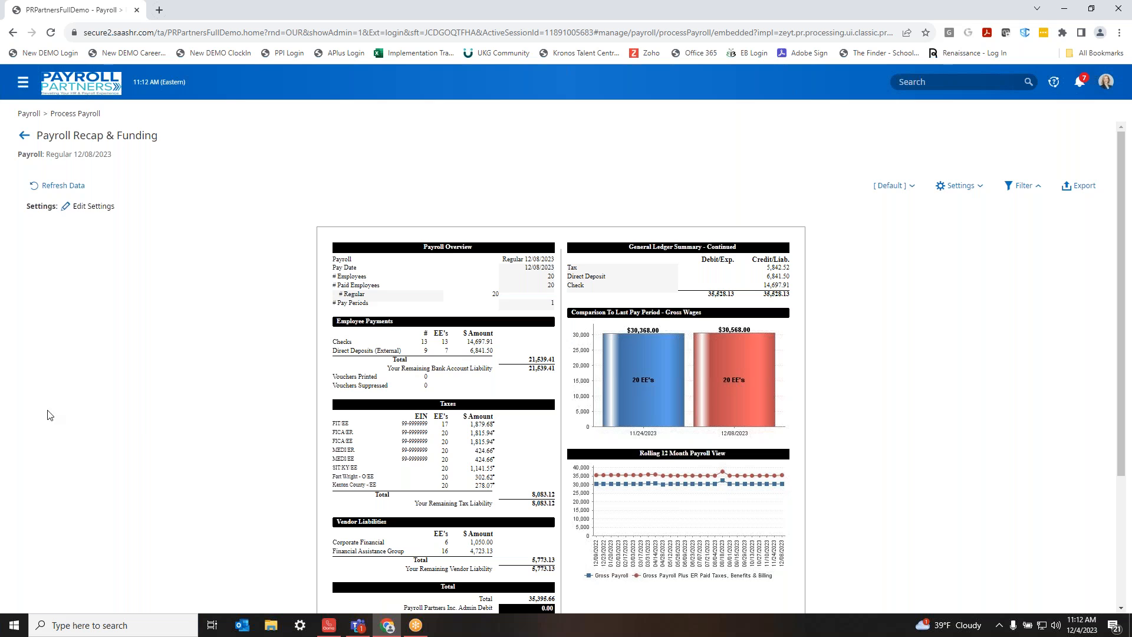
scroll(86, 434, "down", 1)
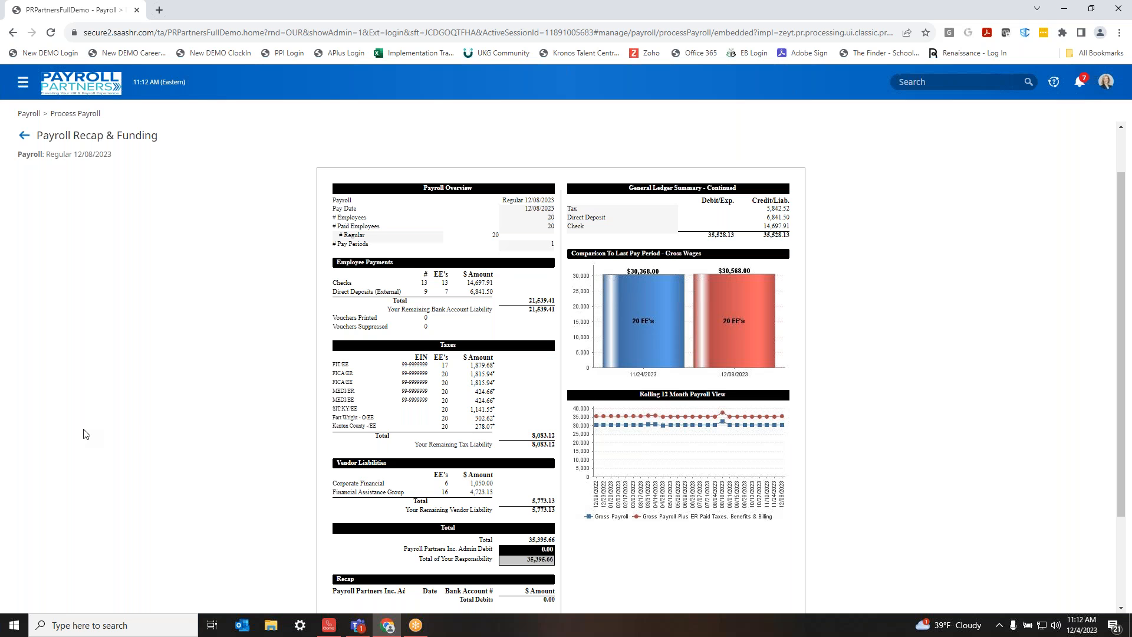
left_click(24, 135)
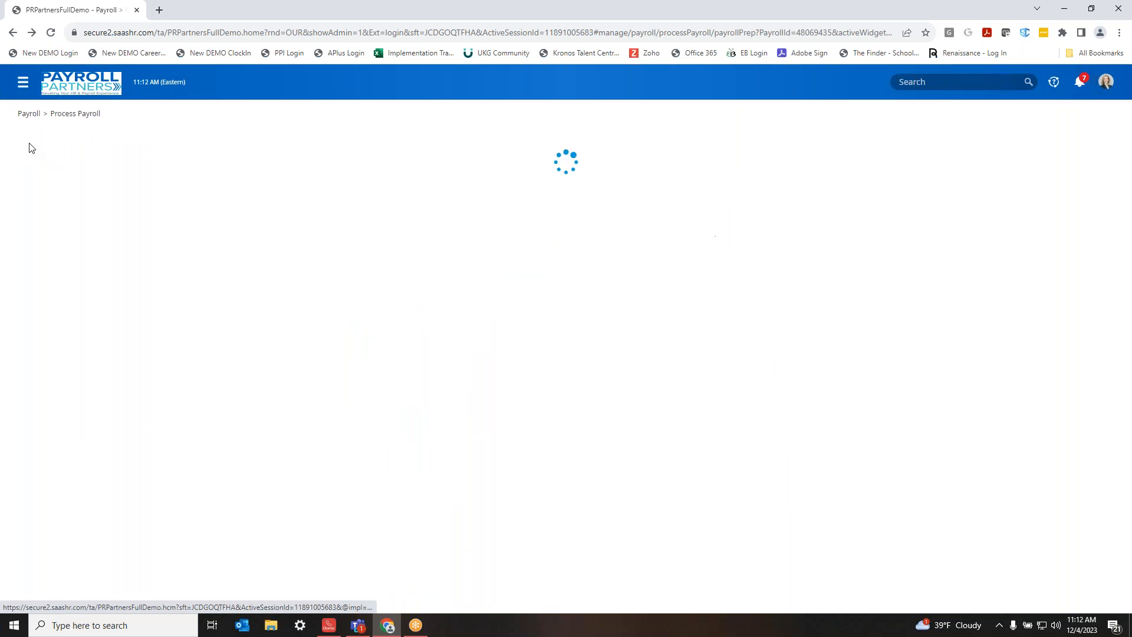
Try to finalize the pay statements of the closed Regular 12/08/2023 payroll from Payroll Prep.
scroll(209, 523, "down", 12)
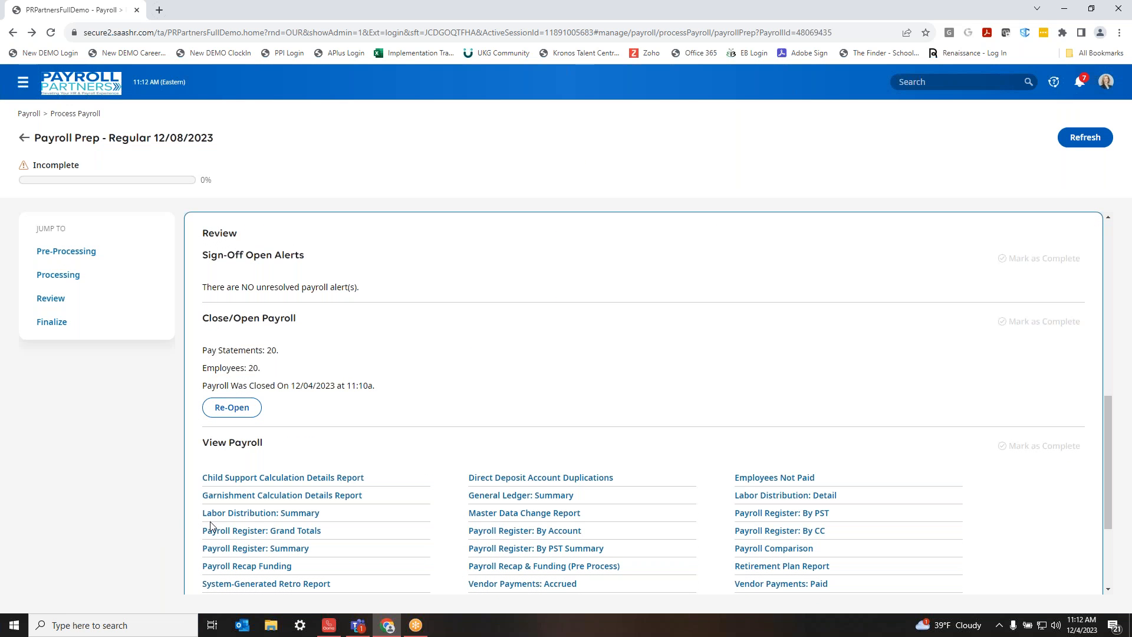
scroll(201, 513, "down", 3)
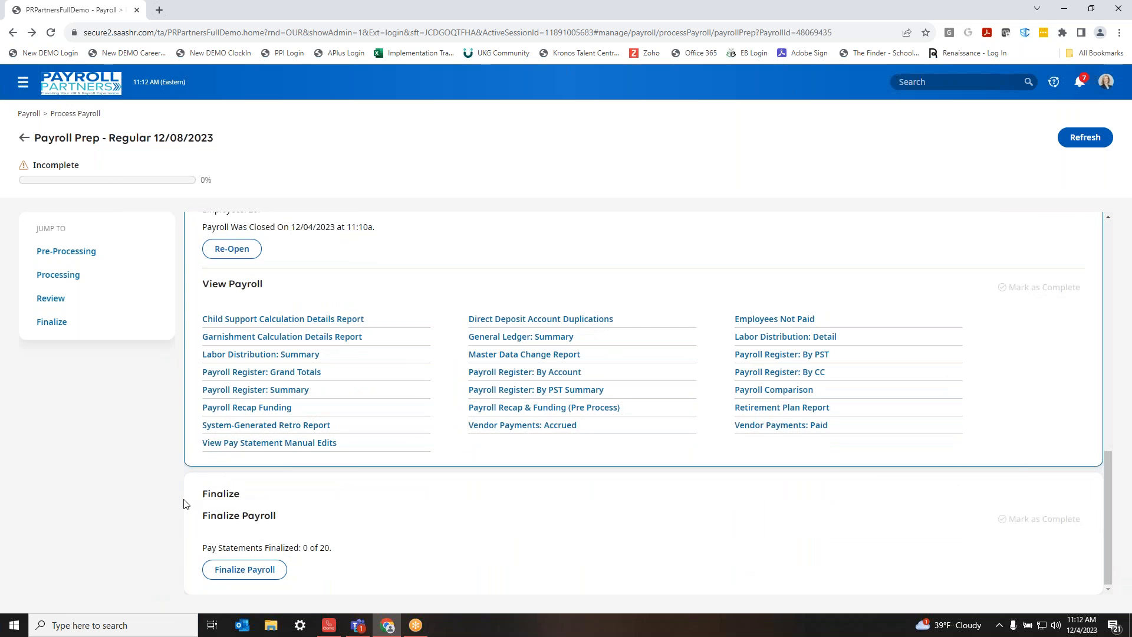
left_click(245, 570)
left_click(681, 369)
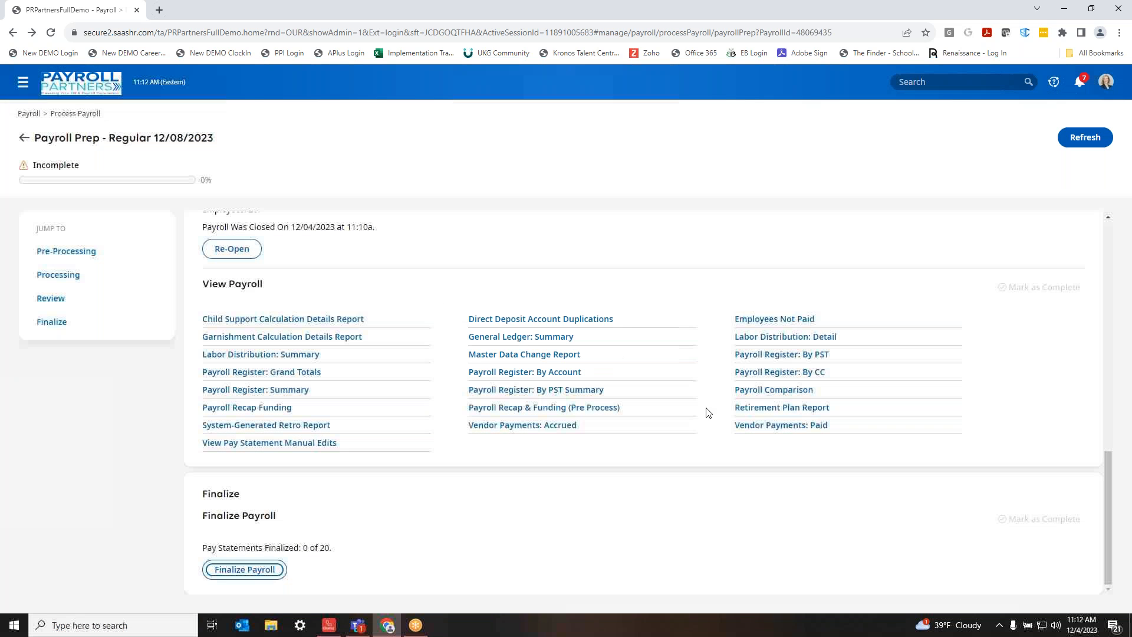